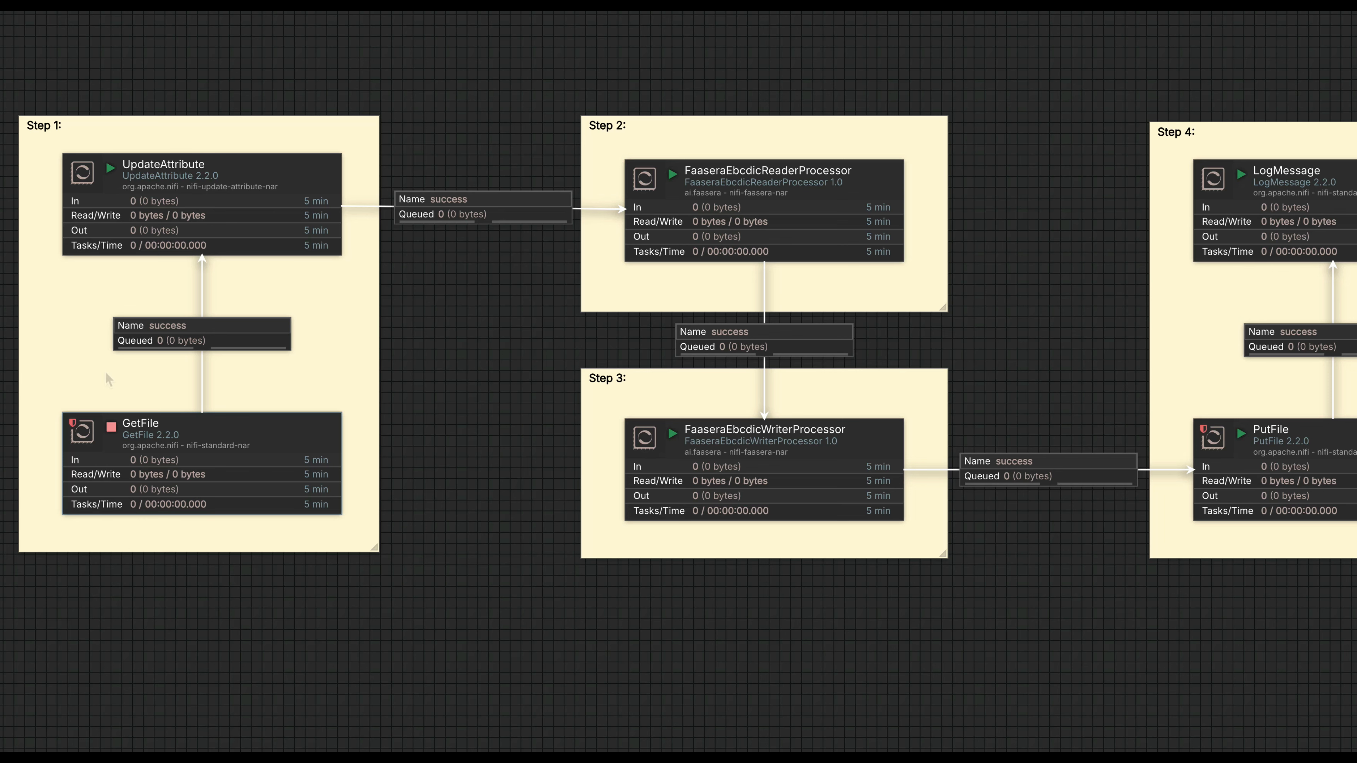
Review the GetFile processor's full Input Directory value and the UpdateAttribute processor's properties, leaving both without changes.
{"action": "double_click", "coordinate": [154, 431]}
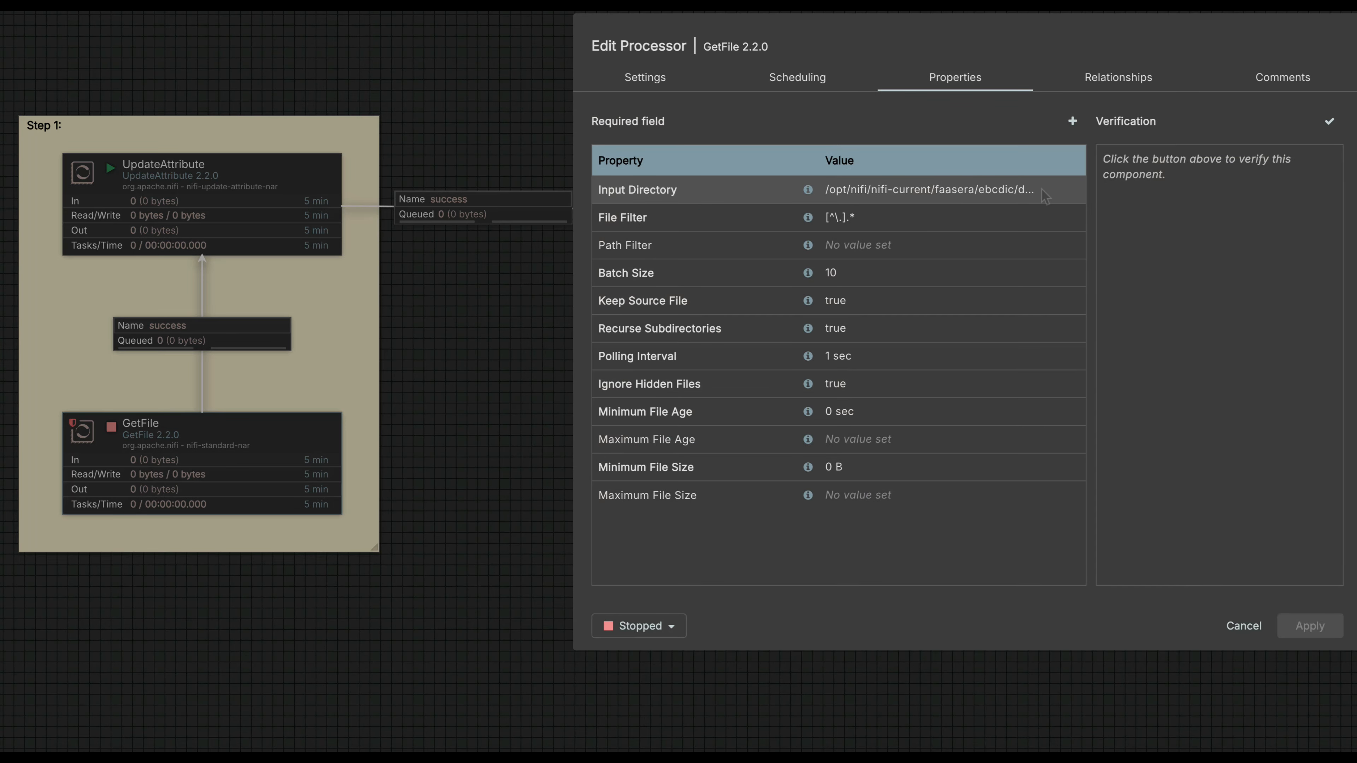
{"action": "left_click", "coordinate": [1006, 195]}
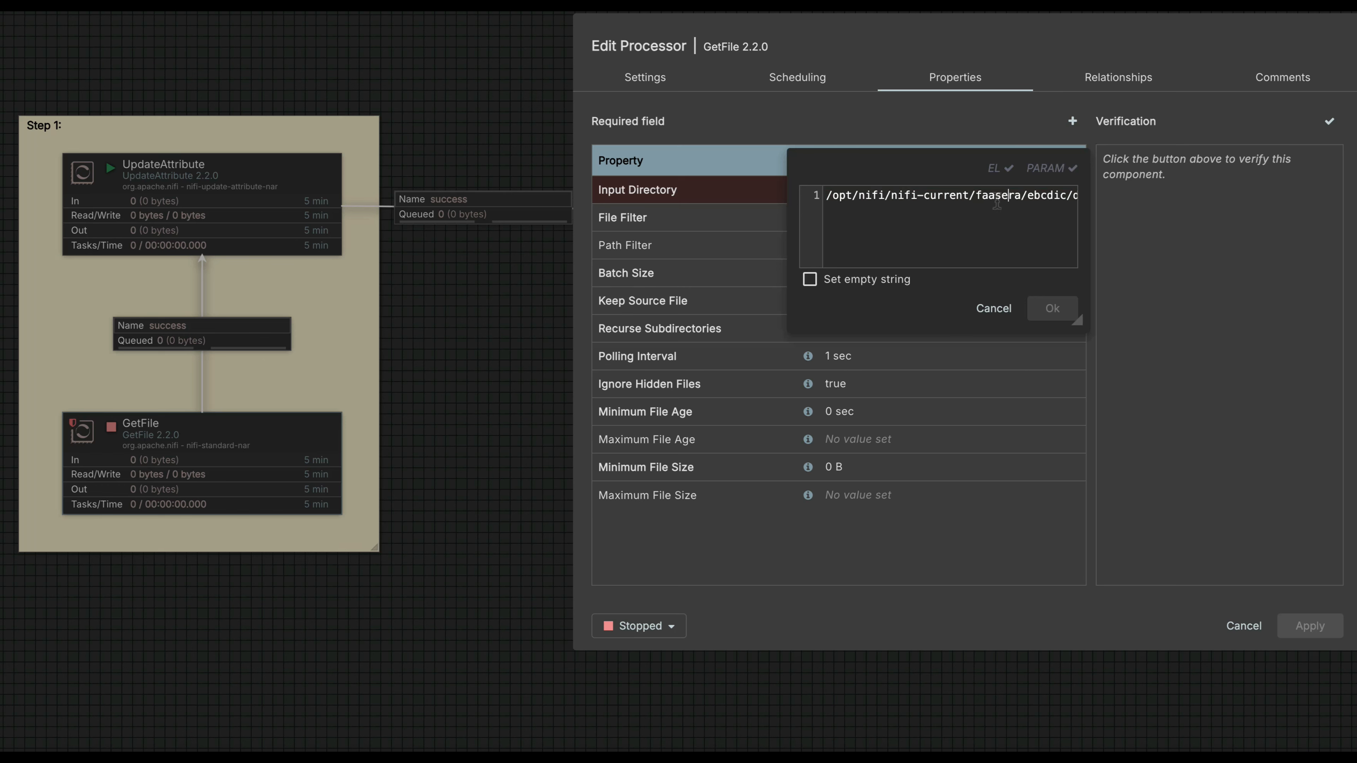
{"action": "scroll", "coordinate": [997, 205], "scroll_direction": "right", "scroll_amount": 2}
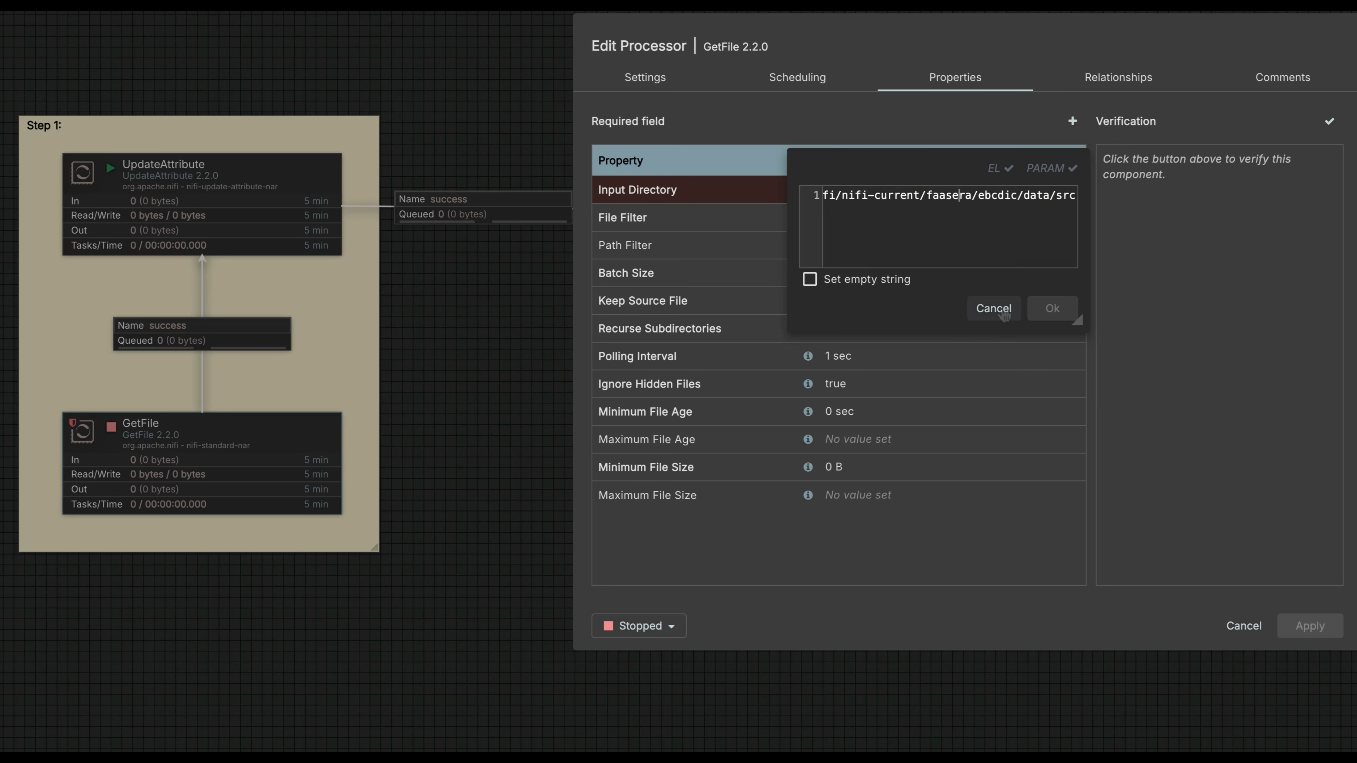
{"action": "left_click", "coordinate": [998, 310]}
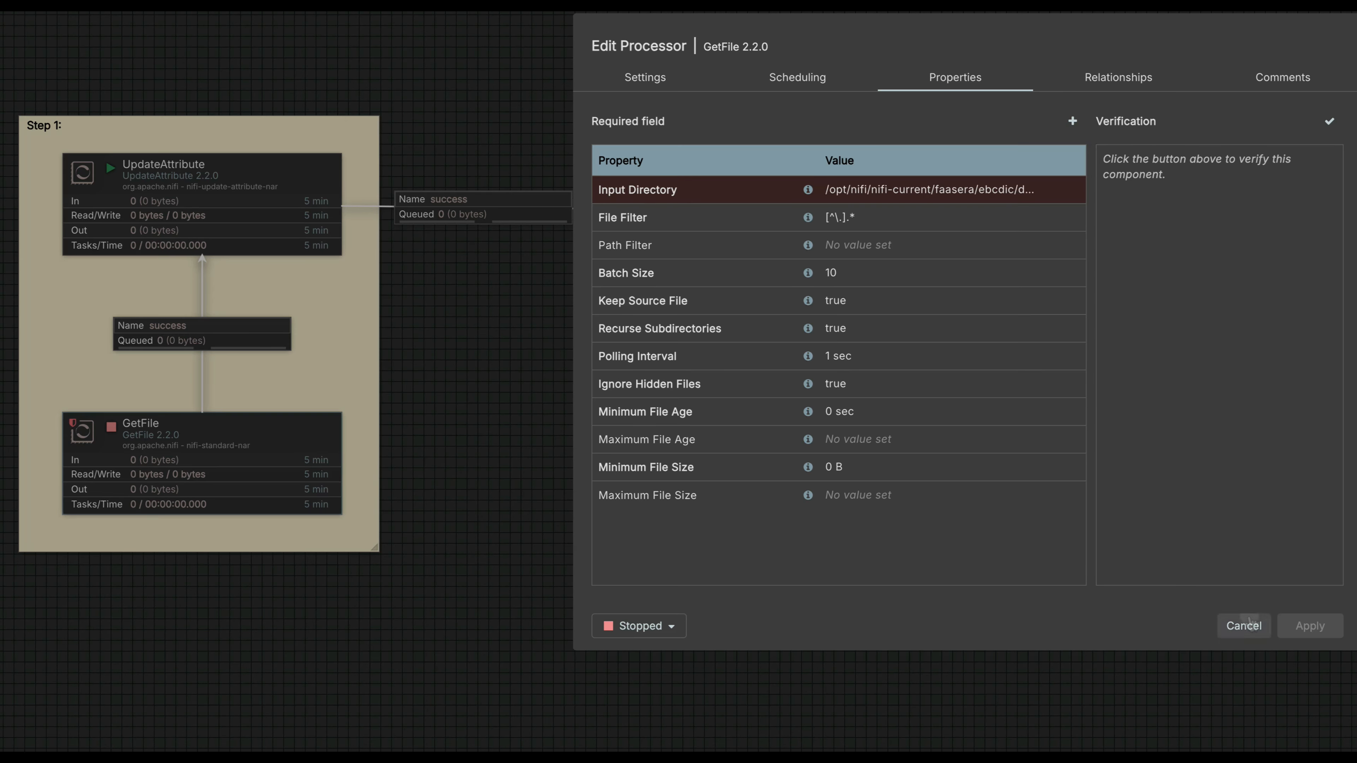
{"action": "left_click", "coordinate": [1246, 624]}
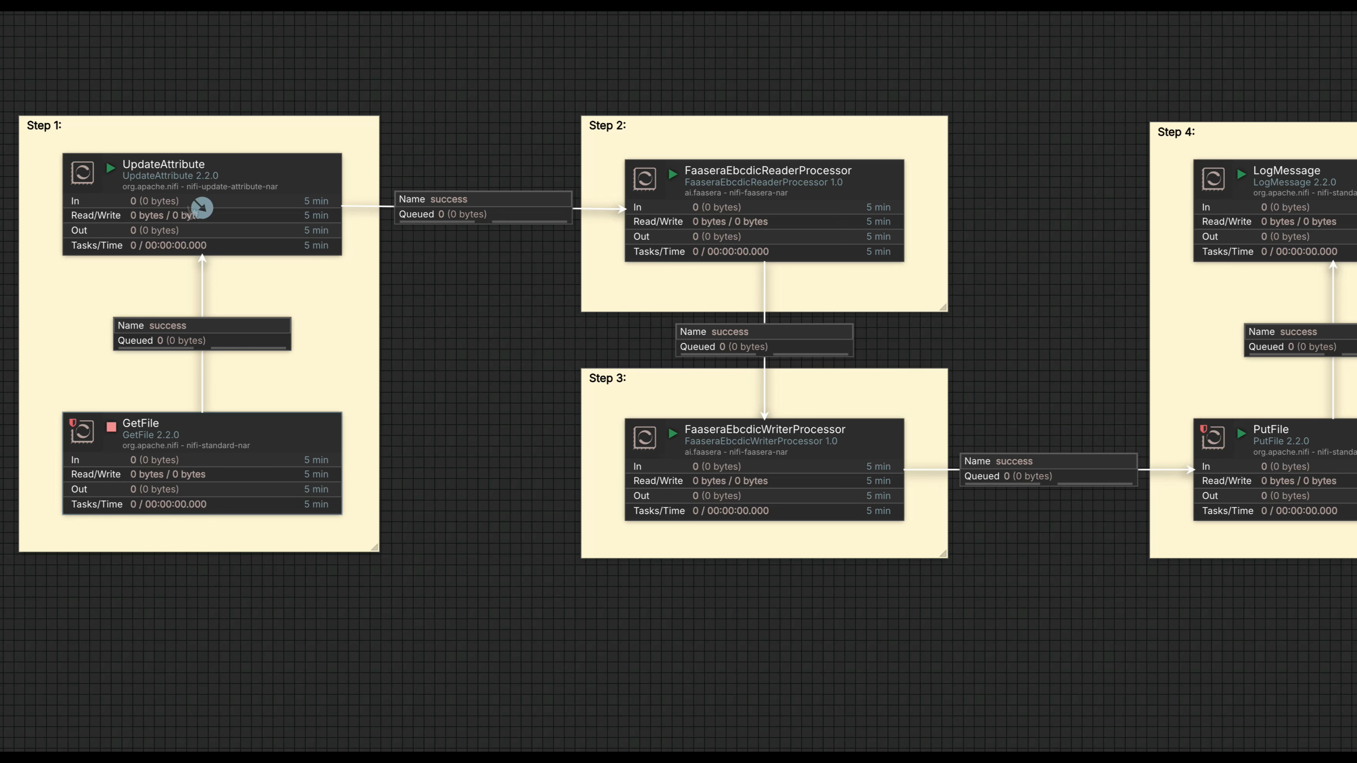
{"action": "double_click", "coordinate": [187, 182]}
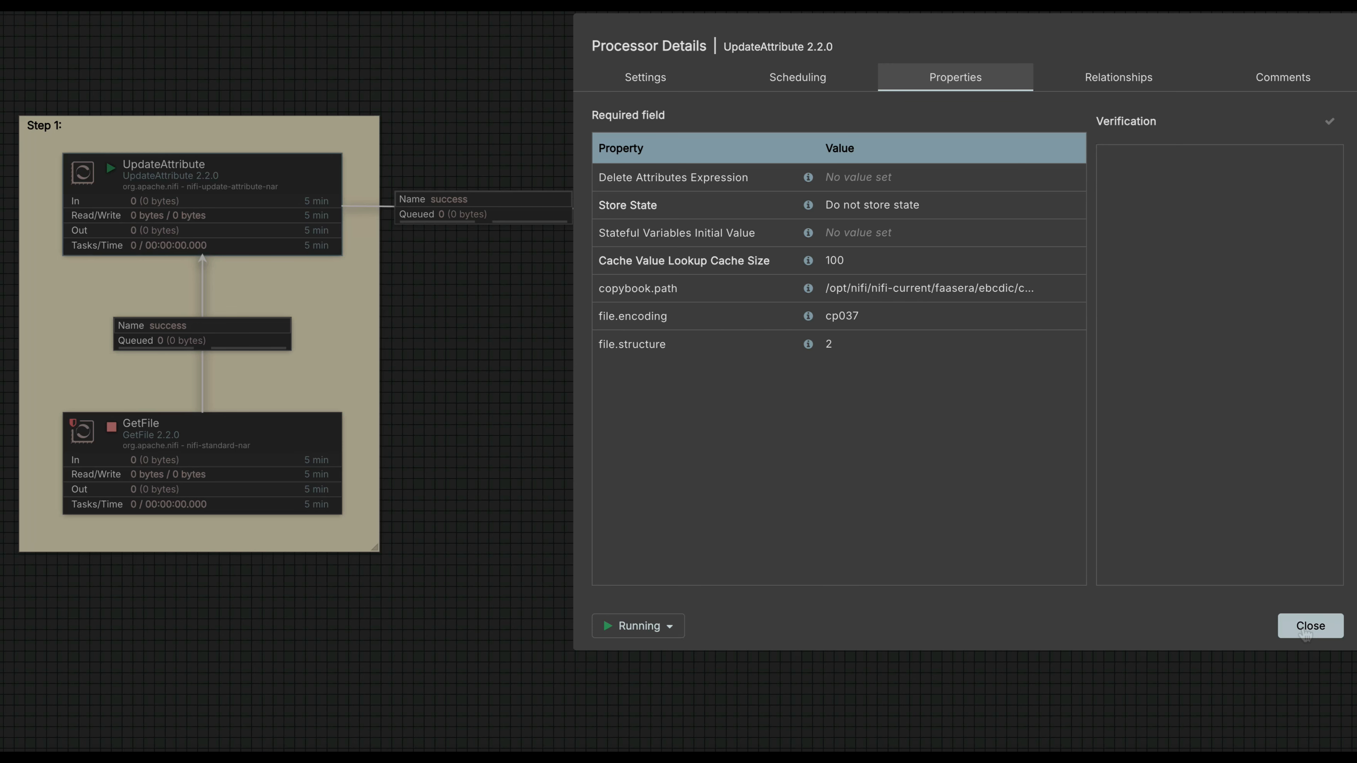
{"action": "left_click", "coordinate": [1306, 633]}
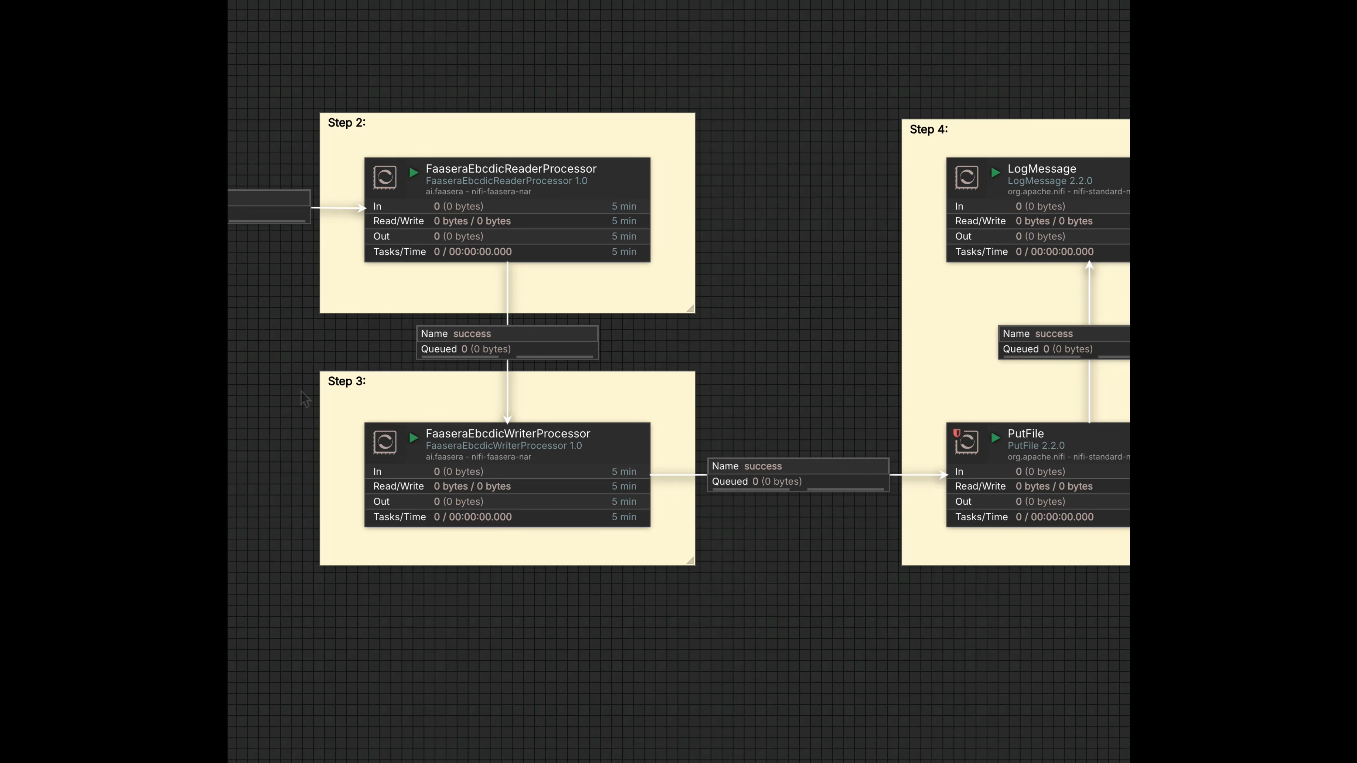
Review the FaaseraEbcdicReaderProcessor's properties, including its Record Reader setting, and close its details.
{"action": "left_click", "coordinate": [508, 212]}
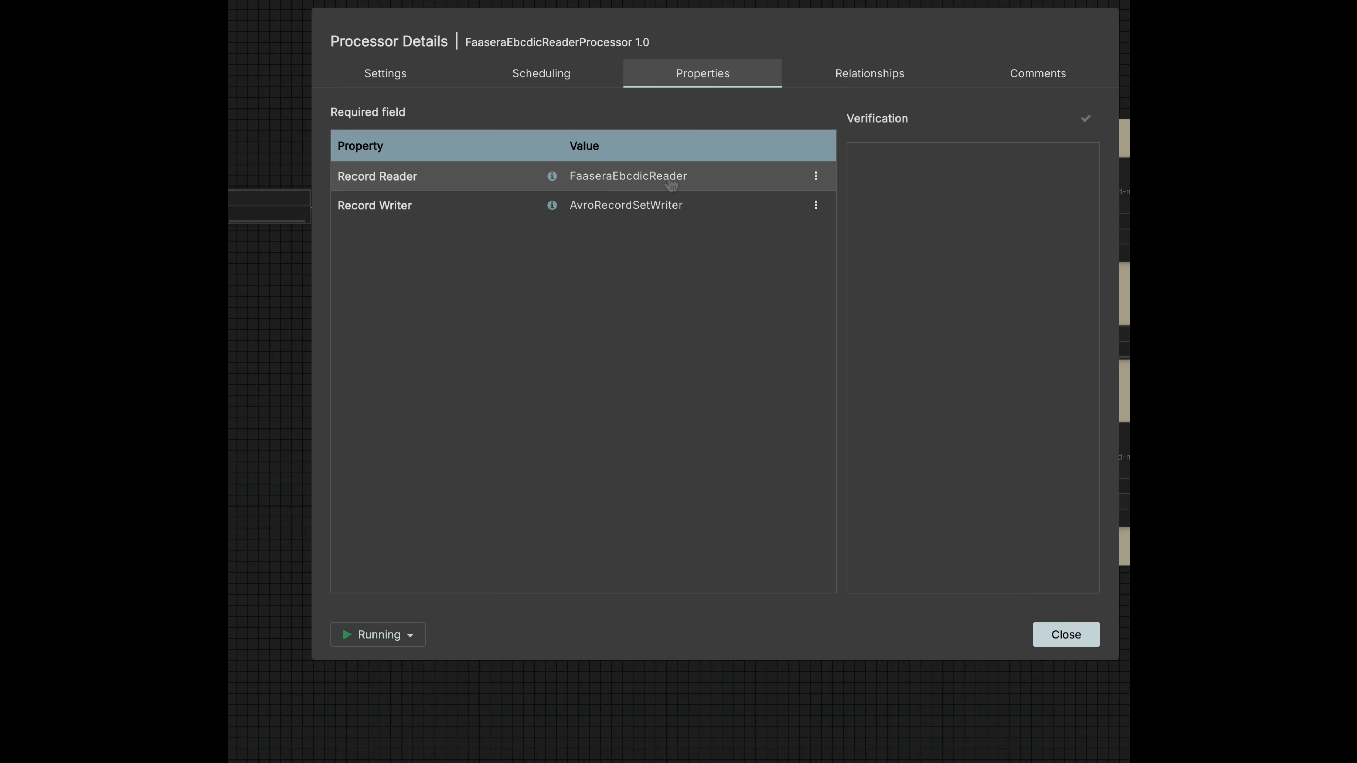
{"action": "left_click", "coordinate": [723, 181]}
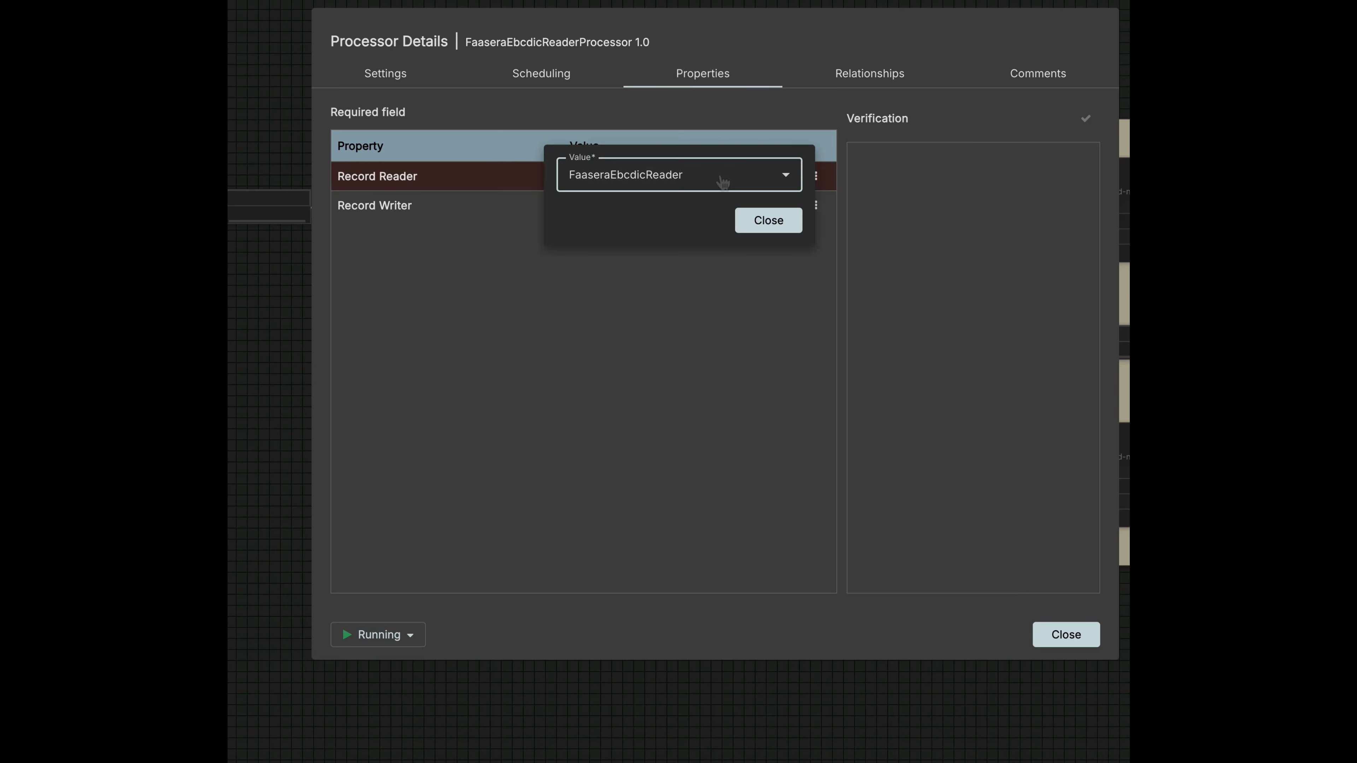
{"action": "left_click", "coordinate": [770, 224]}
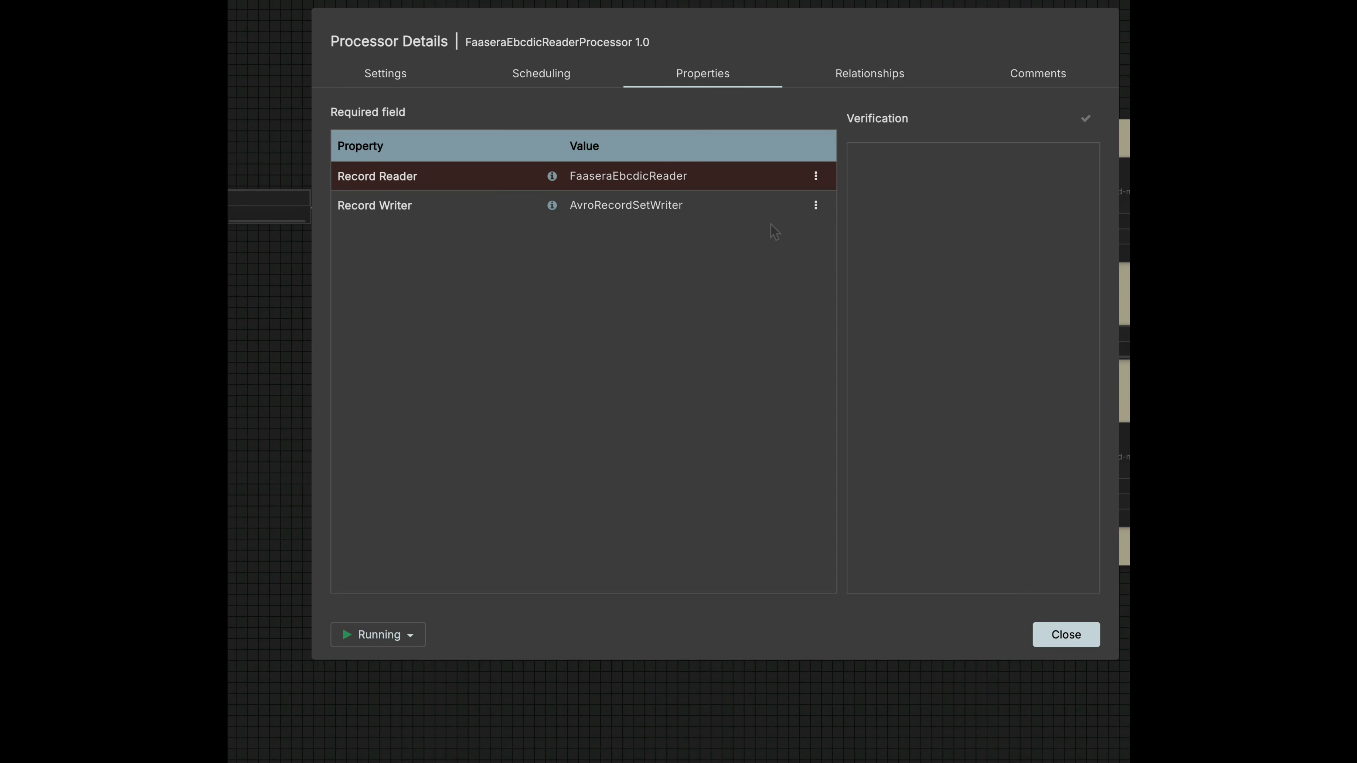
{"action": "left_click", "coordinate": [1066, 635]}
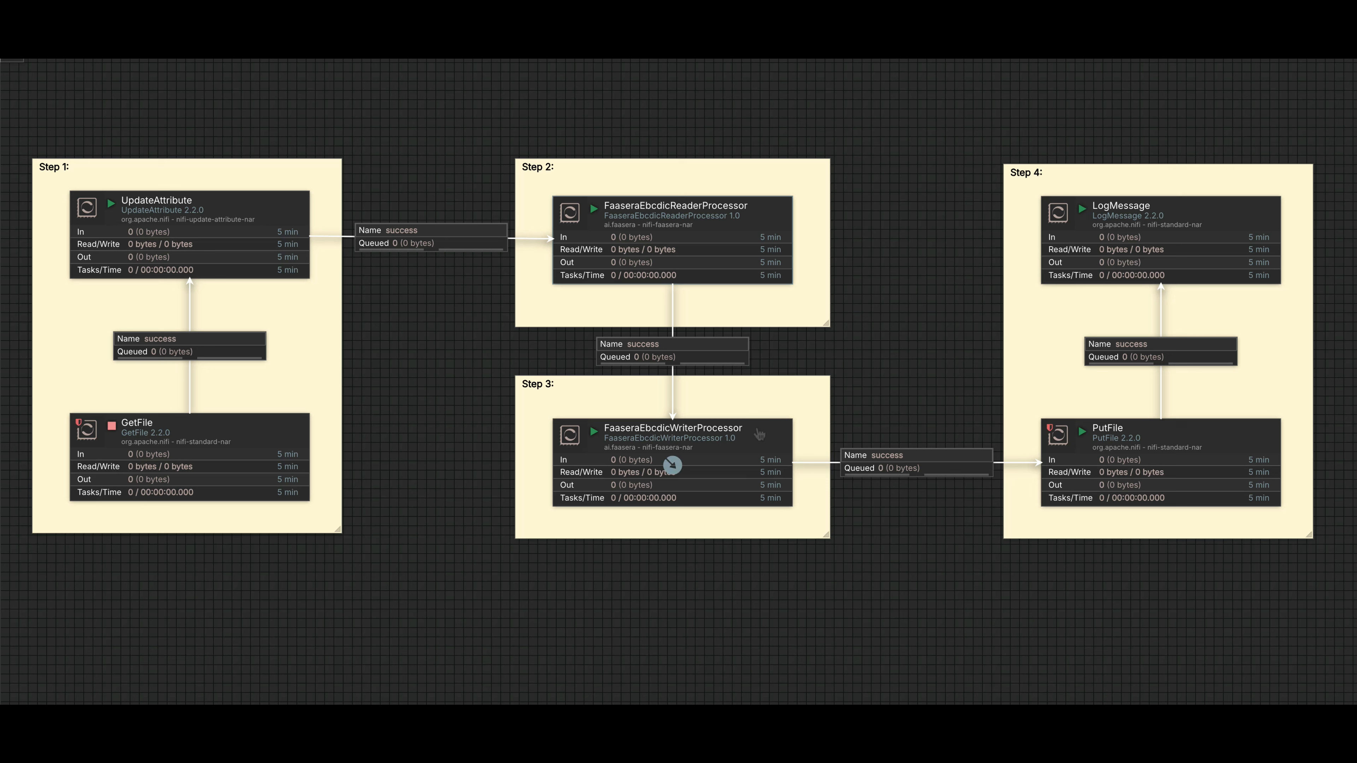
Stop the FaaseraEbcdicWriterProcessor in Step 3, and run the GetFile processor once, refreshing the canvas.
{"action": "right_click", "coordinate": [758, 434]}
{"action": "left_click", "coordinate": [780, 467]}
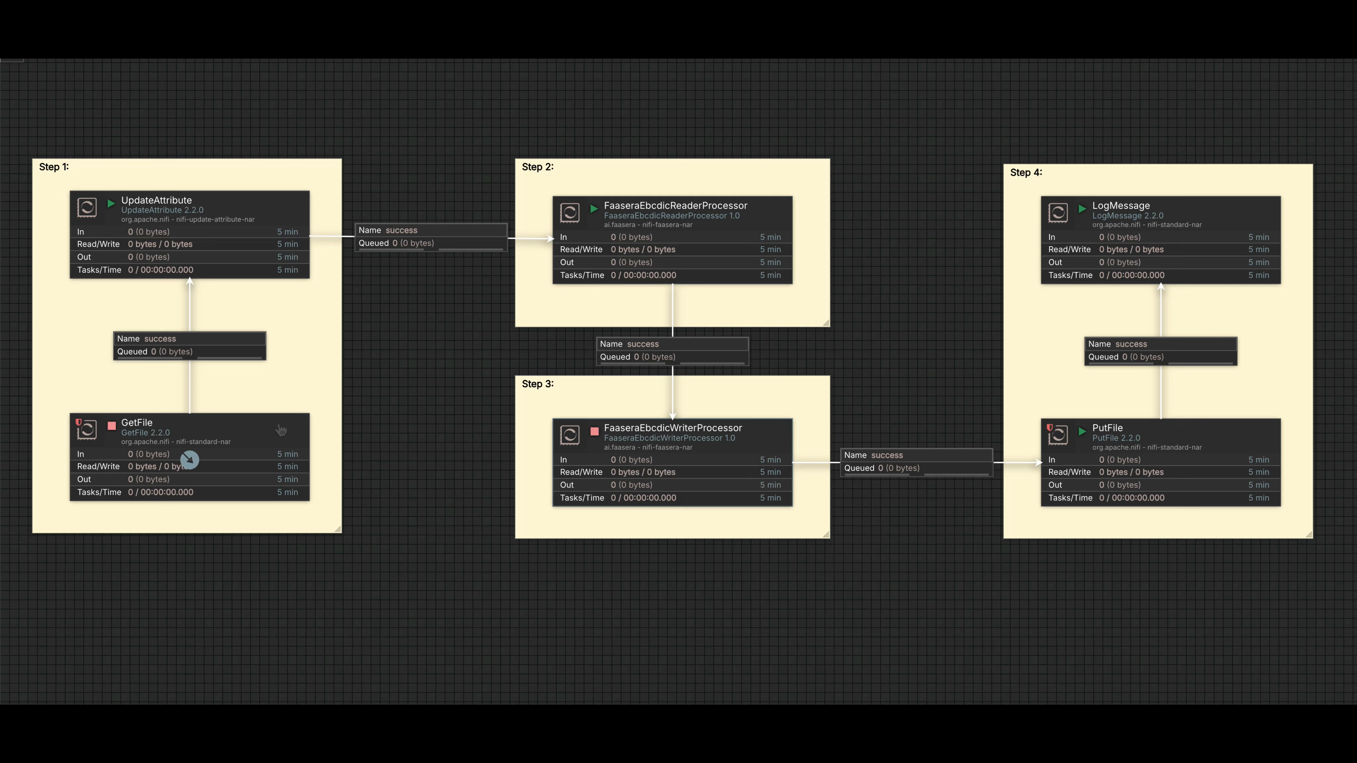
{"action": "right_click", "coordinate": [281, 431]}
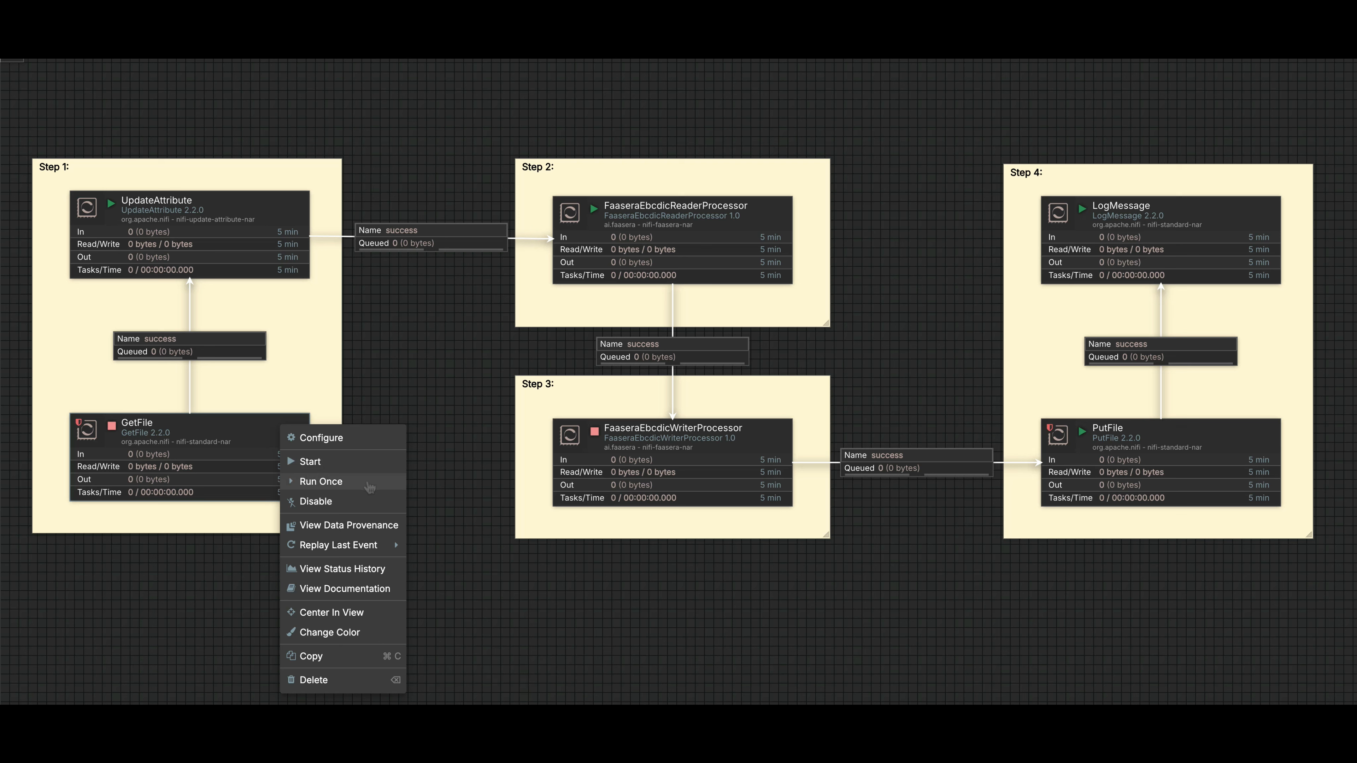
{"action": "left_click", "coordinate": [370, 483]}
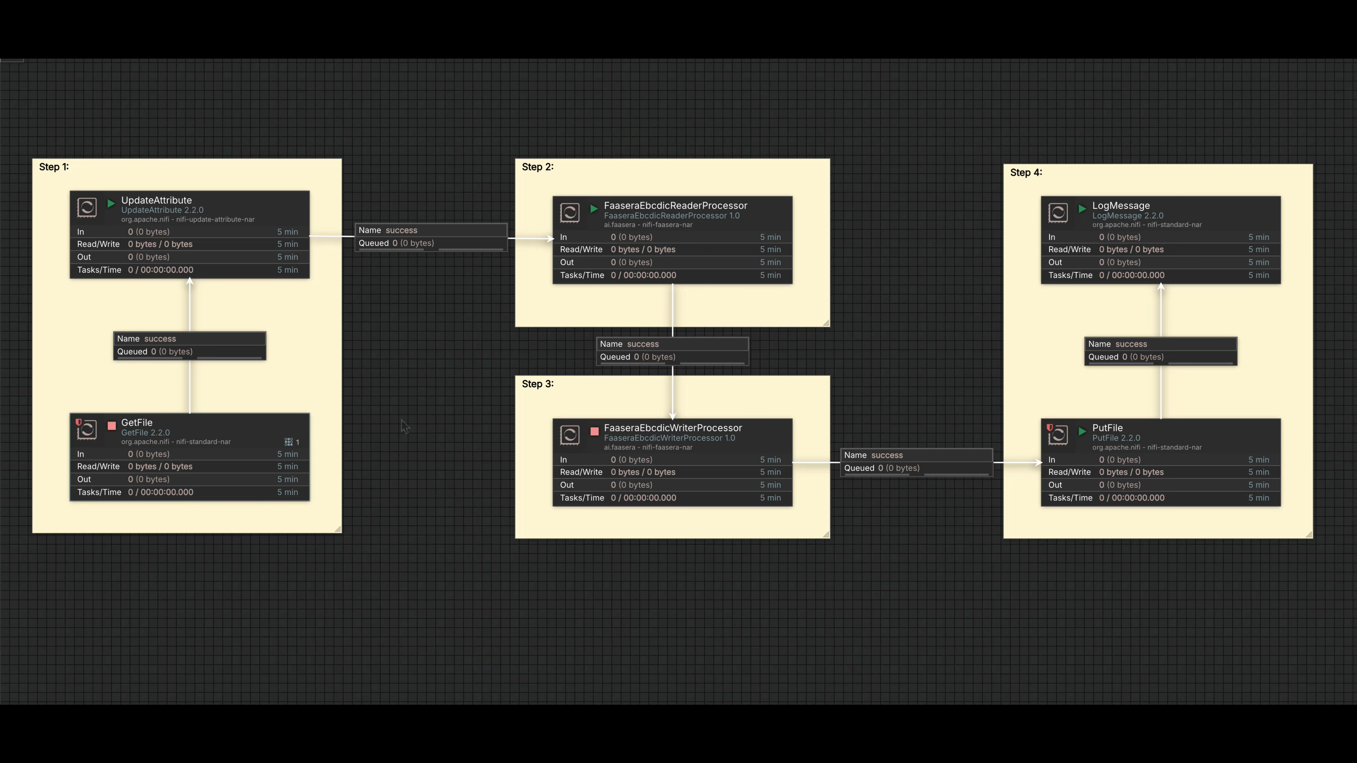
{"action": "right_click", "coordinate": [394, 322]}
{"action": "left_click", "coordinate": [405, 334]}
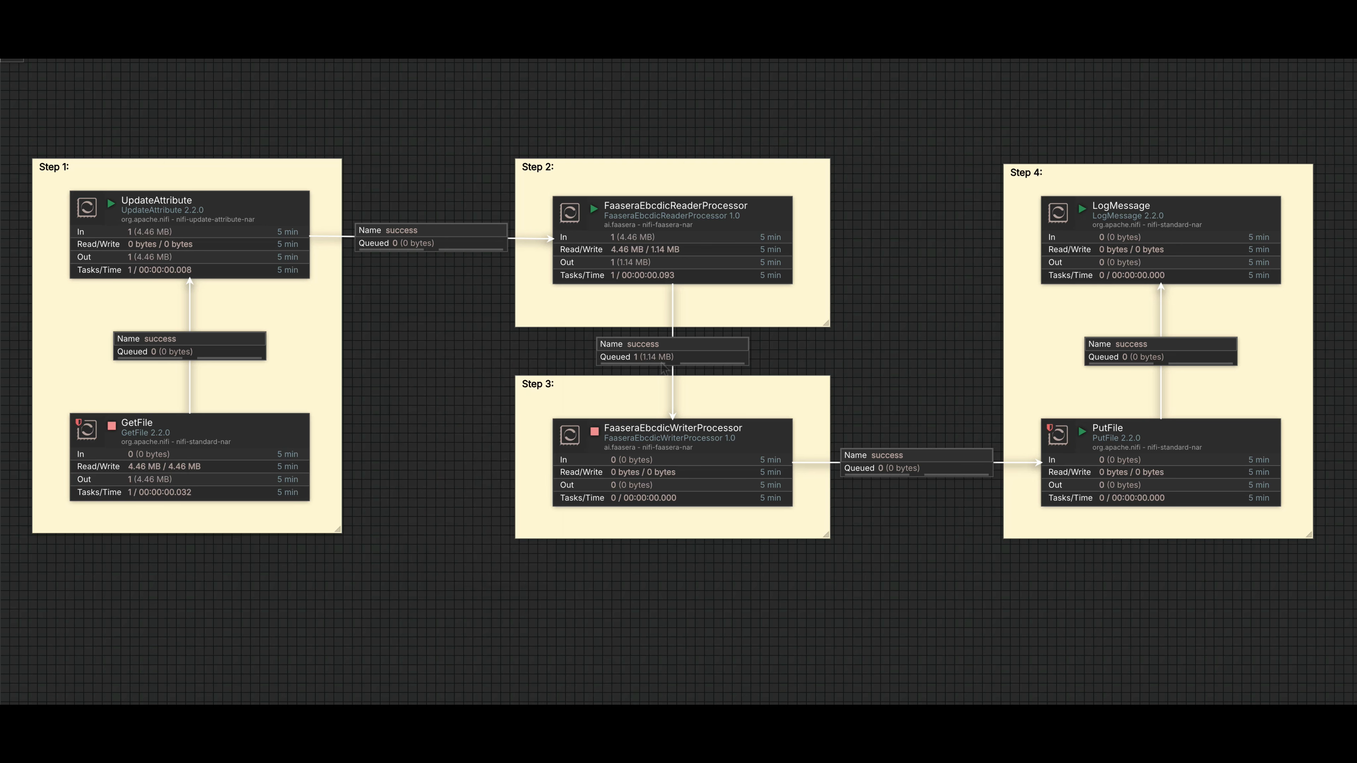
List the success queue between the EBCDIC reader and writer processors and view the queued file's content as avro.
{"action": "right_click", "coordinate": [735, 348]}
{"action": "left_click", "coordinate": [761, 399]}
{"action": "left_click", "coordinate": [1330, 209]}
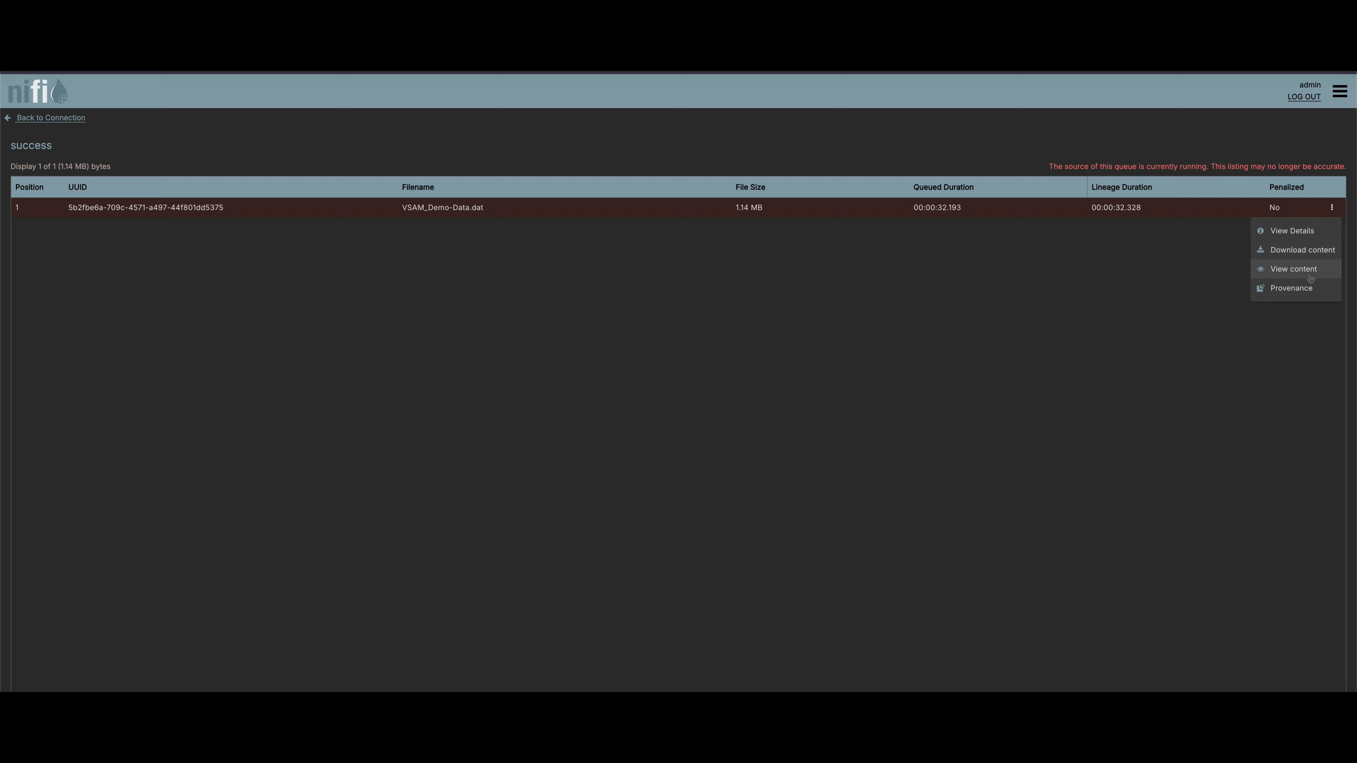
{"action": "left_click", "coordinate": [1295, 271]}
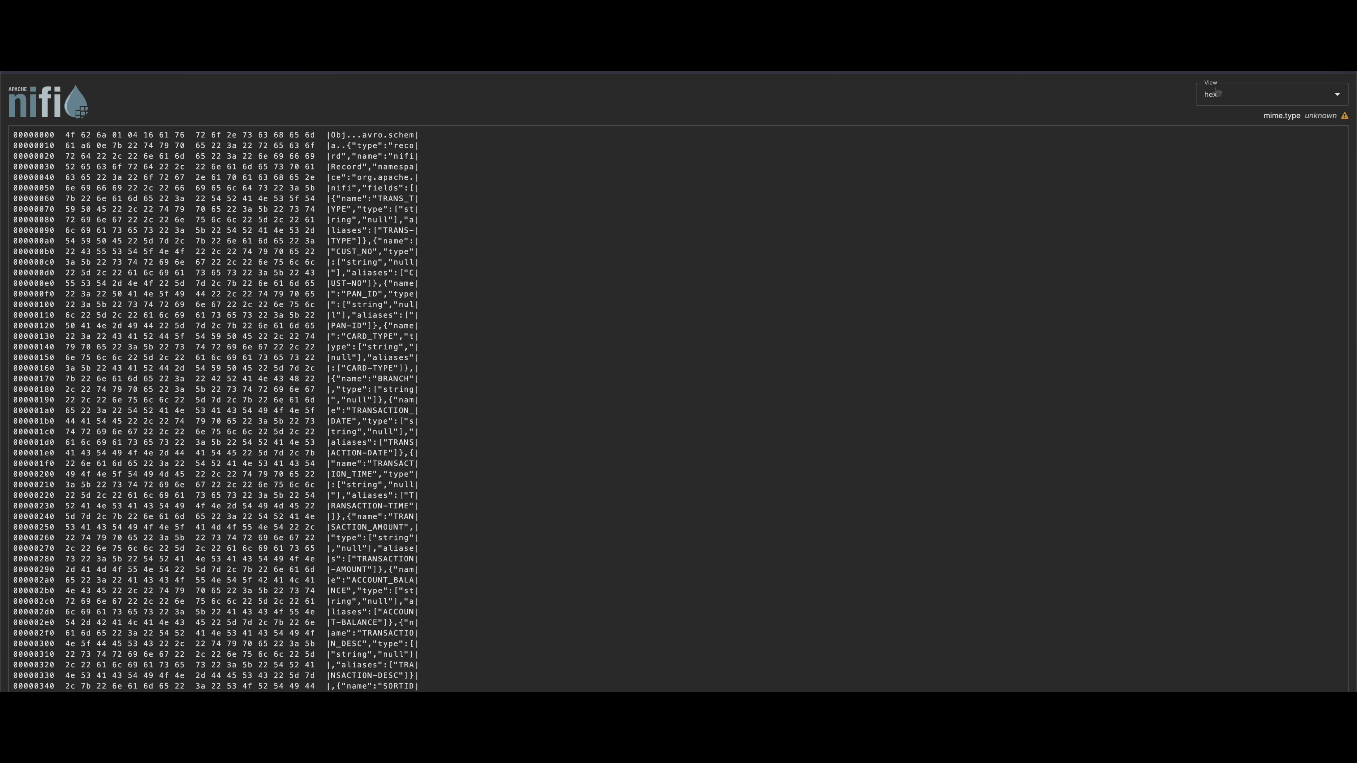
{"action": "left_click", "coordinate": [1336, 94]}
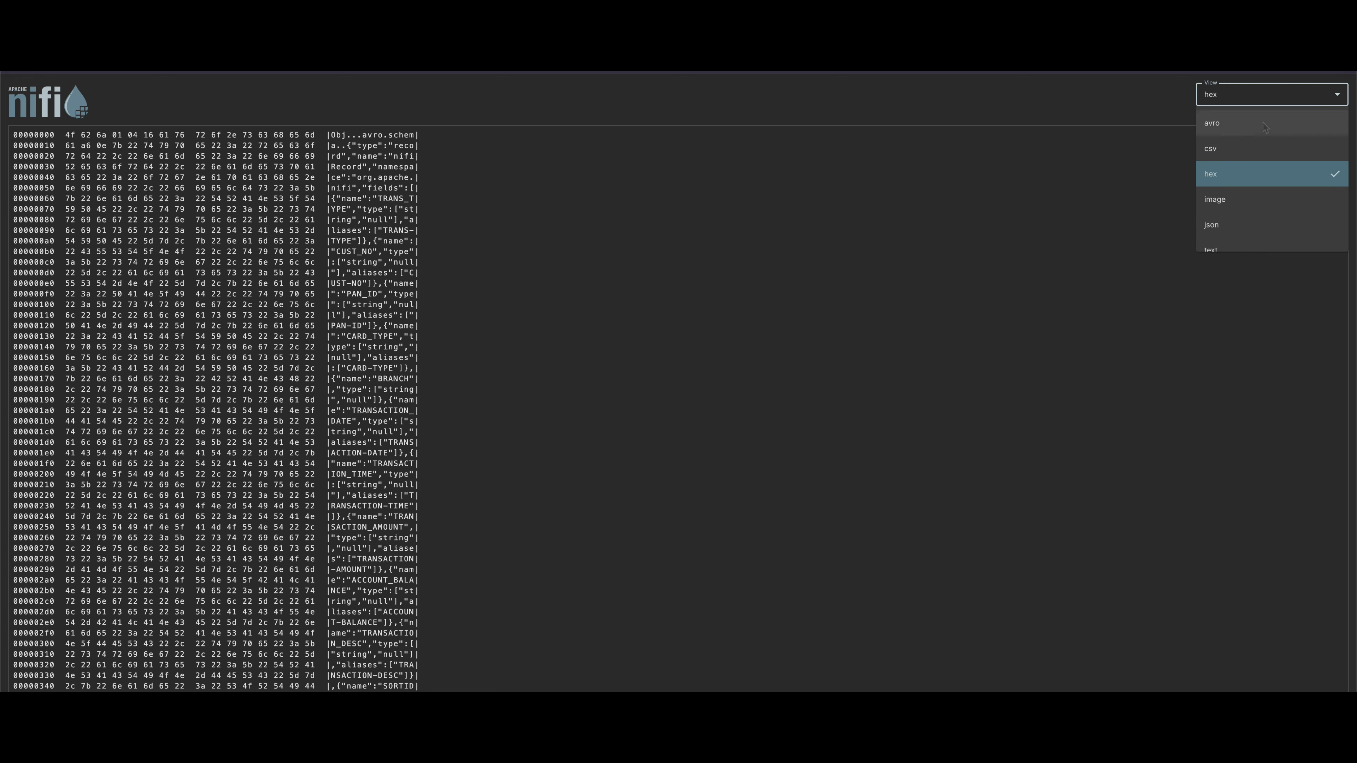
{"action": "left_click", "coordinate": [1261, 130]}
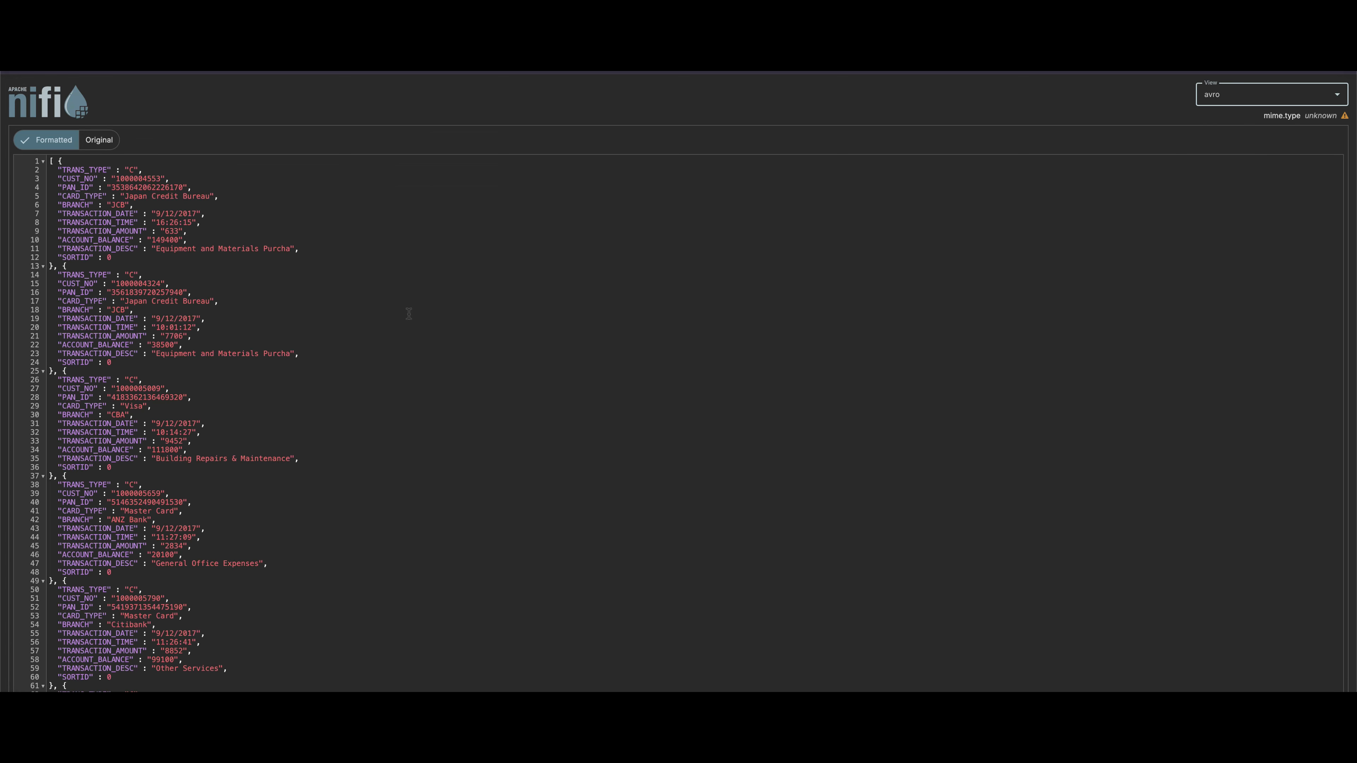
Examine the converted transaction records in the formatted content, and return to the connection on the flow canvas.
{"action": "scroll", "coordinate": [409, 314], "scroll_direction": "down", "scroll_amount": 2}
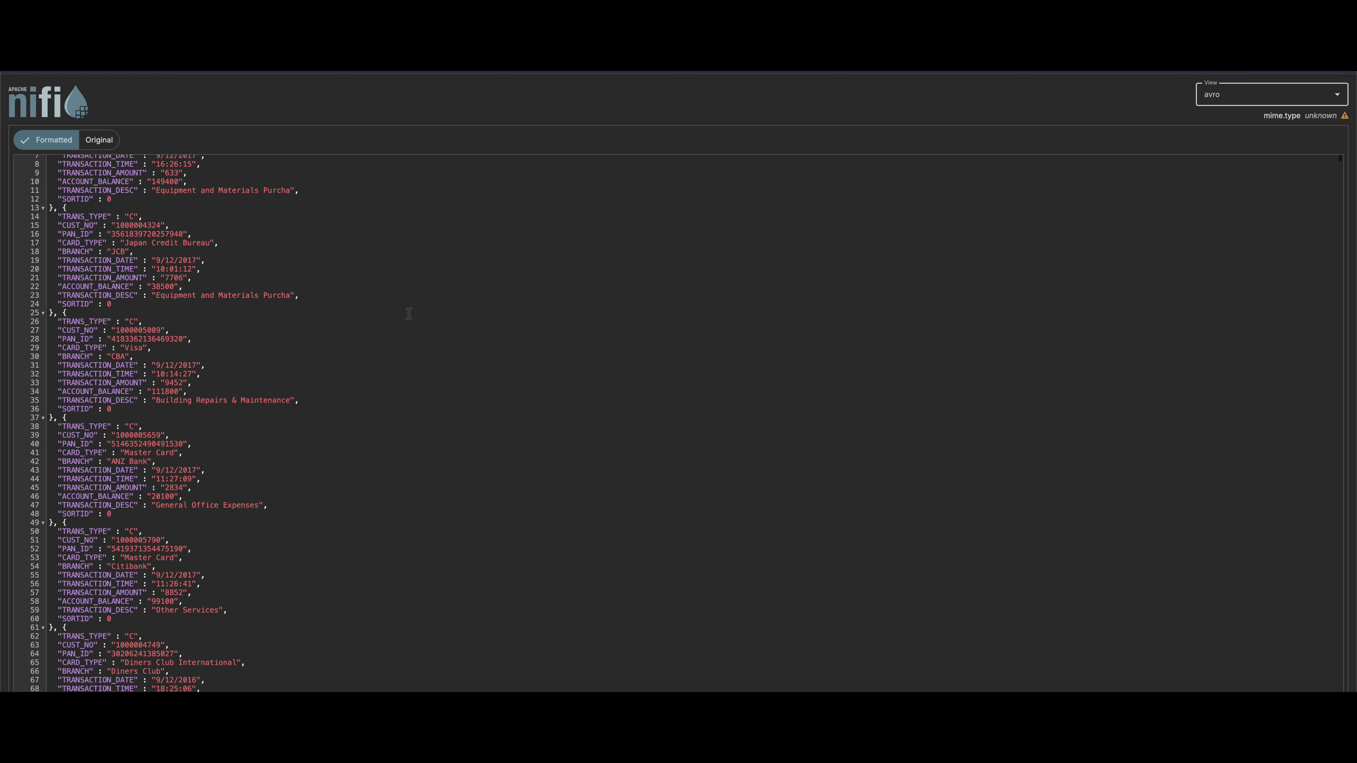
{"action": "scroll", "coordinate": [409, 314], "scroll_direction": "down", "scroll_amount": 2}
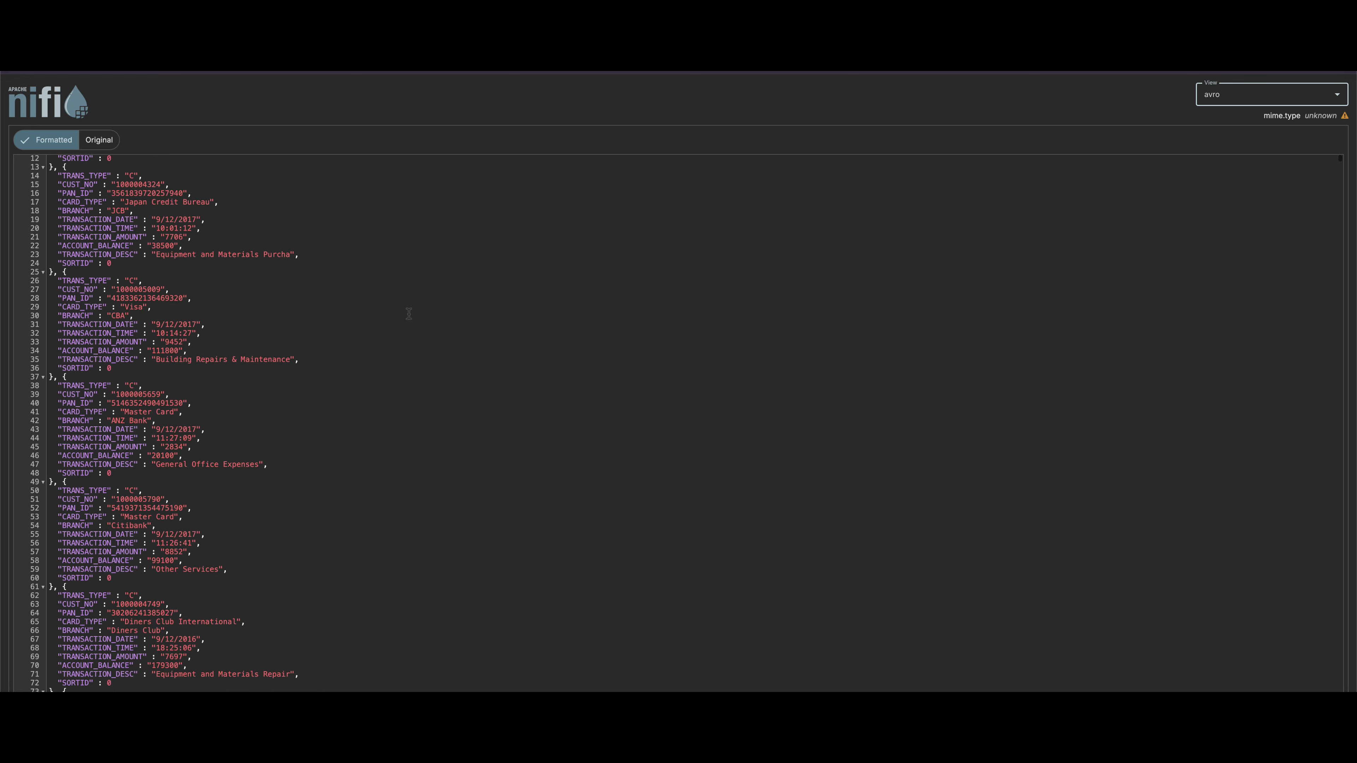
{"action": "scroll", "coordinate": [409, 314], "scroll_direction": "down", "scroll_amount": 4}
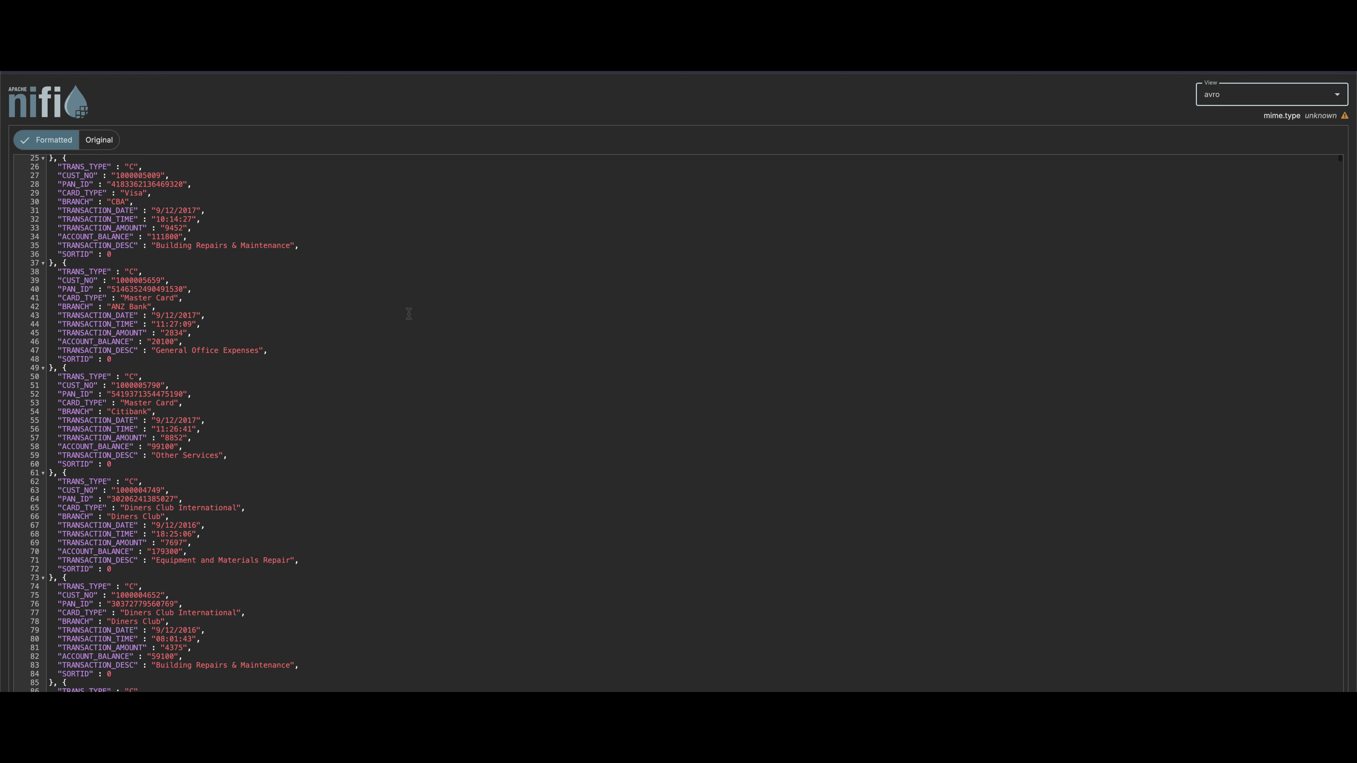
{"action": "scroll", "coordinate": [409, 314], "scroll_direction": "down", "scroll_amount": 1}
{"action": "scroll", "coordinate": [409, 314], "scroll_direction": "down", "scroll_amount": 1}
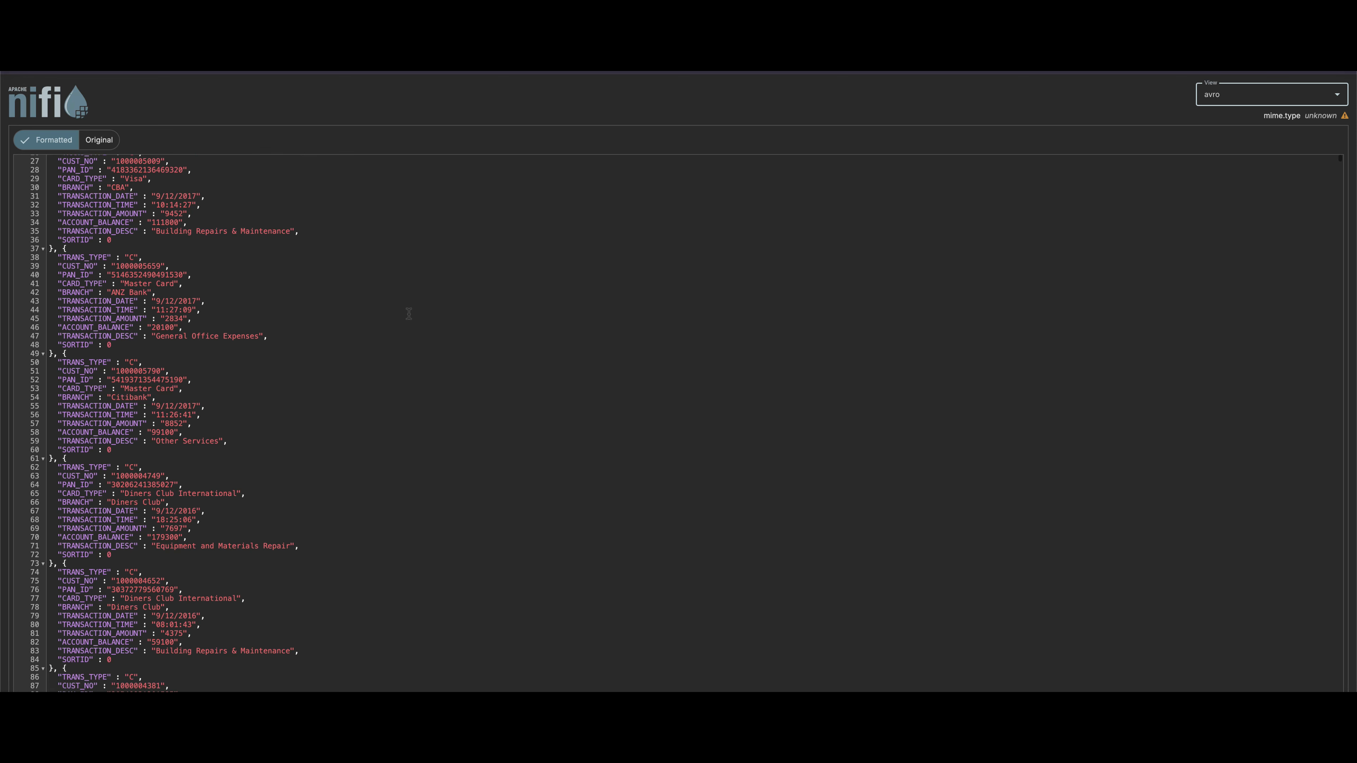
{"action": "scroll", "coordinate": [409, 314], "scroll_direction": "down", "scroll_amount": 2}
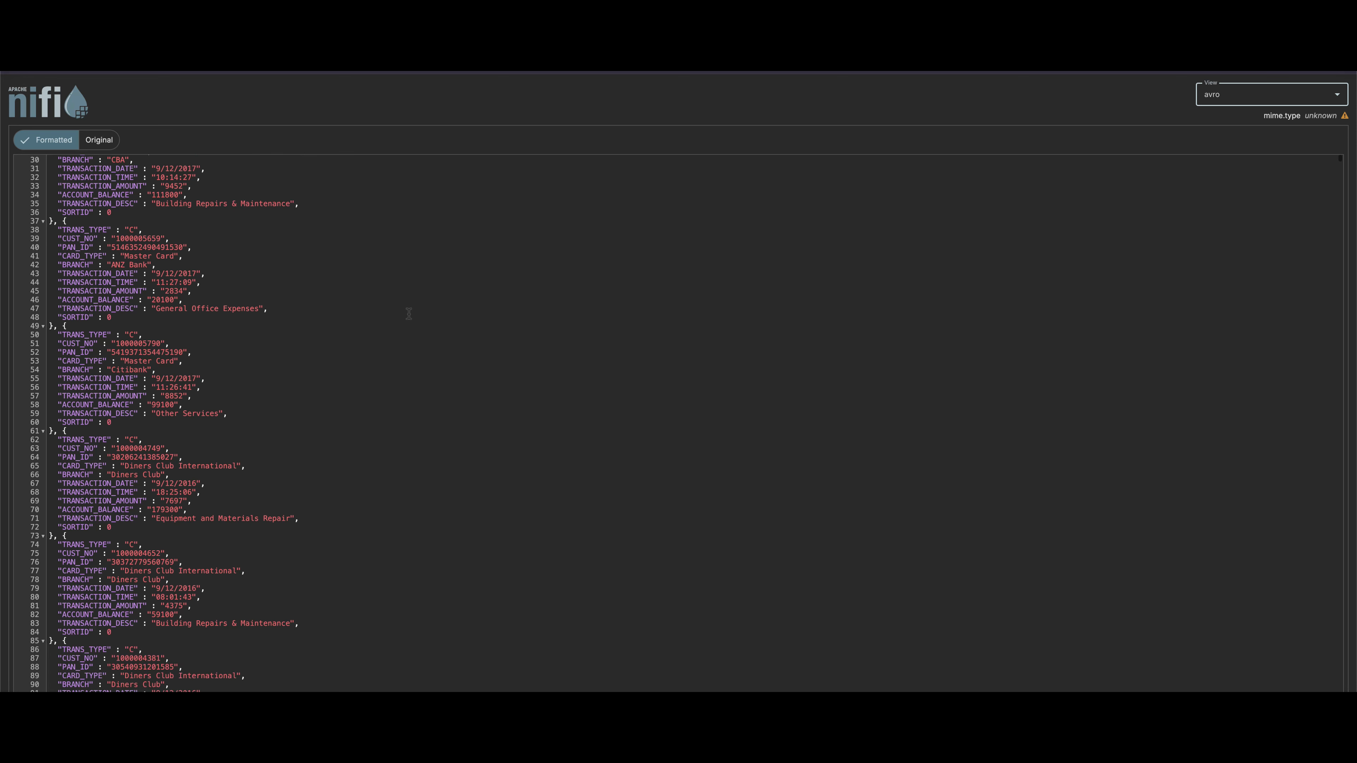
{"action": "scroll", "coordinate": [409, 314], "scroll_direction": "down", "scroll_amount": 2}
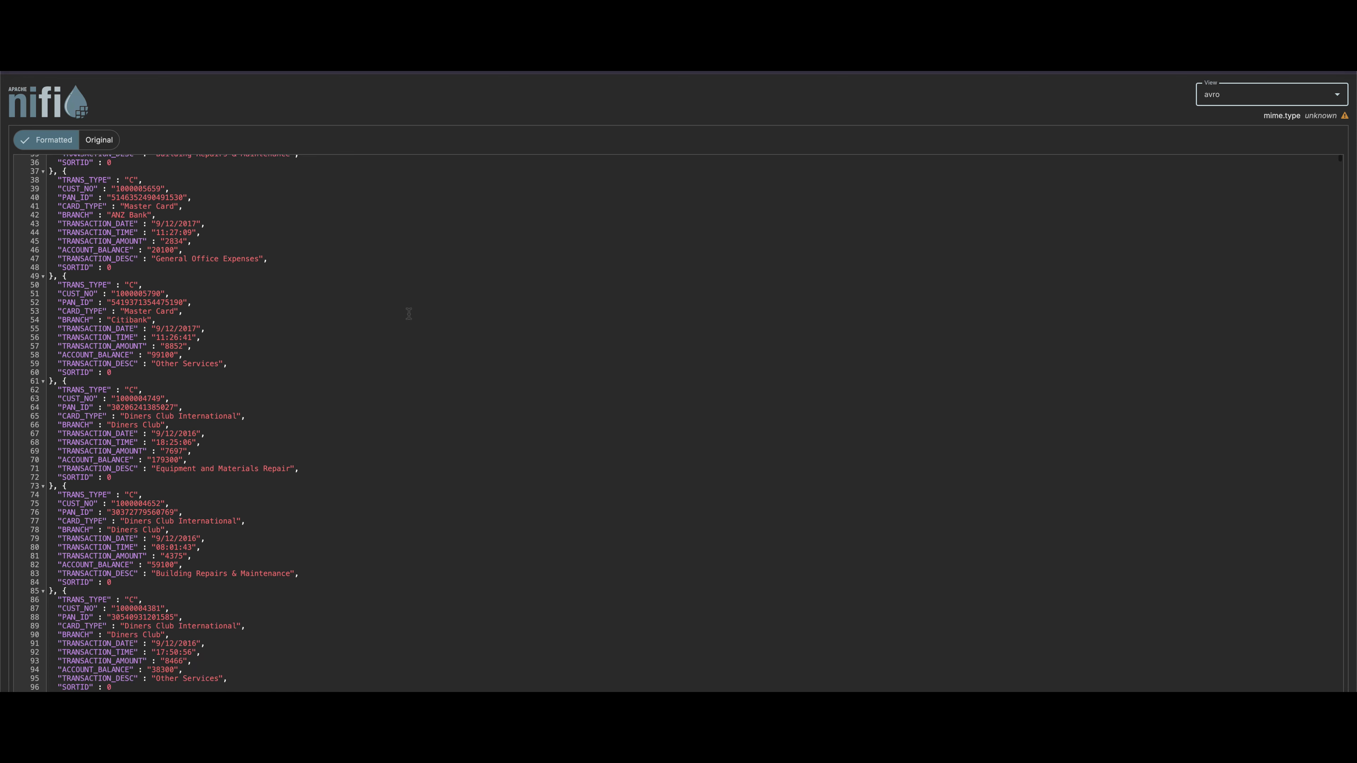
{"action": "scroll", "coordinate": [409, 314], "scroll_direction": "up", "scroll_amount": 3}
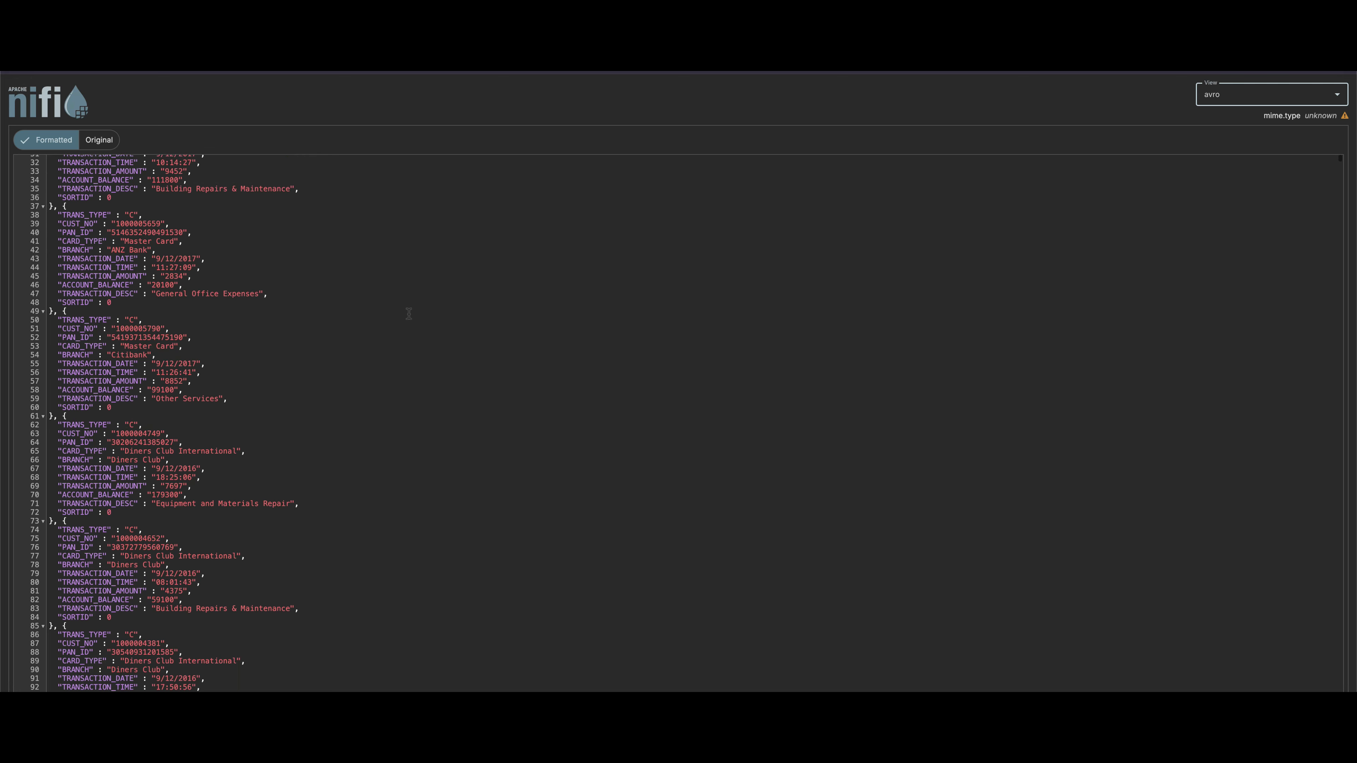
{"action": "scroll", "coordinate": [409, 313], "scroll_direction": "up", "scroll_amount": 1}
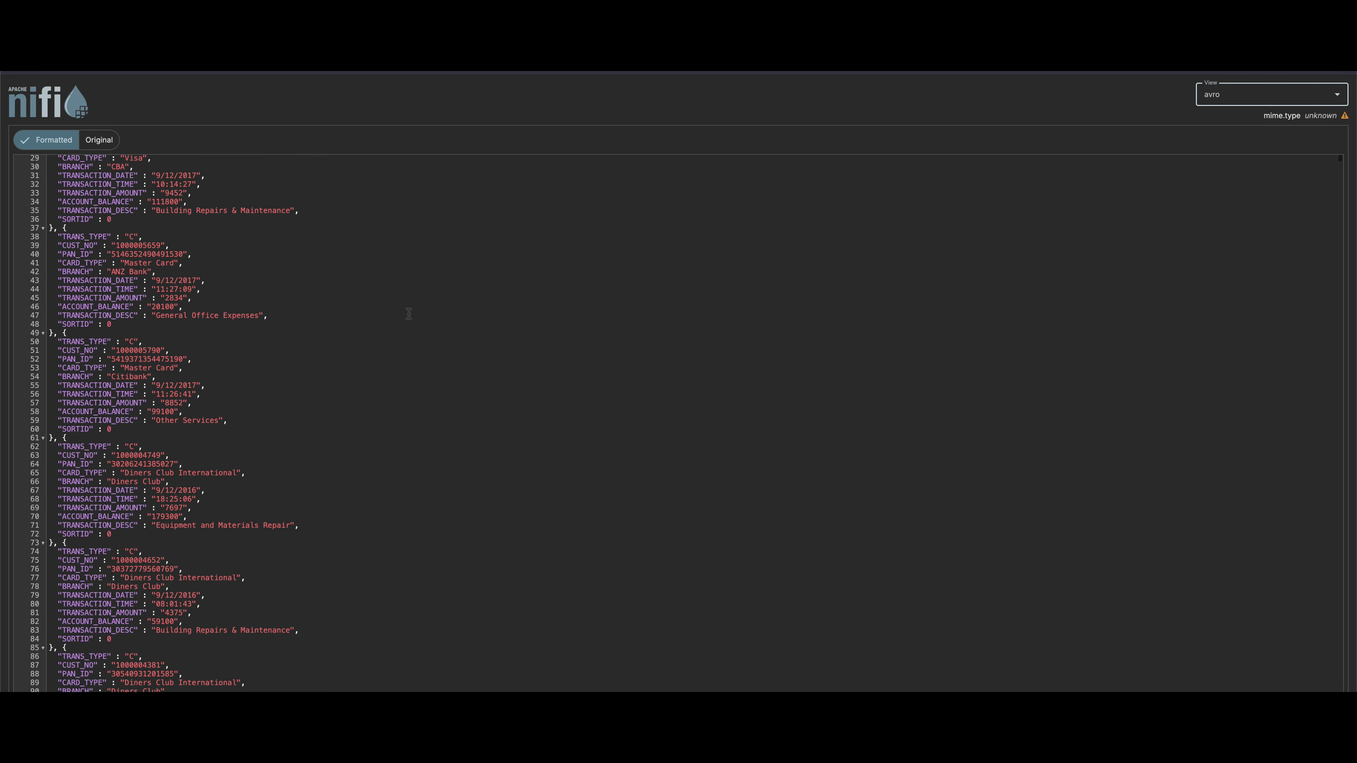
{"action": "scroll", "coordinate": [409, 314], "scroll_direction": "up", "scroll_amount": 10}
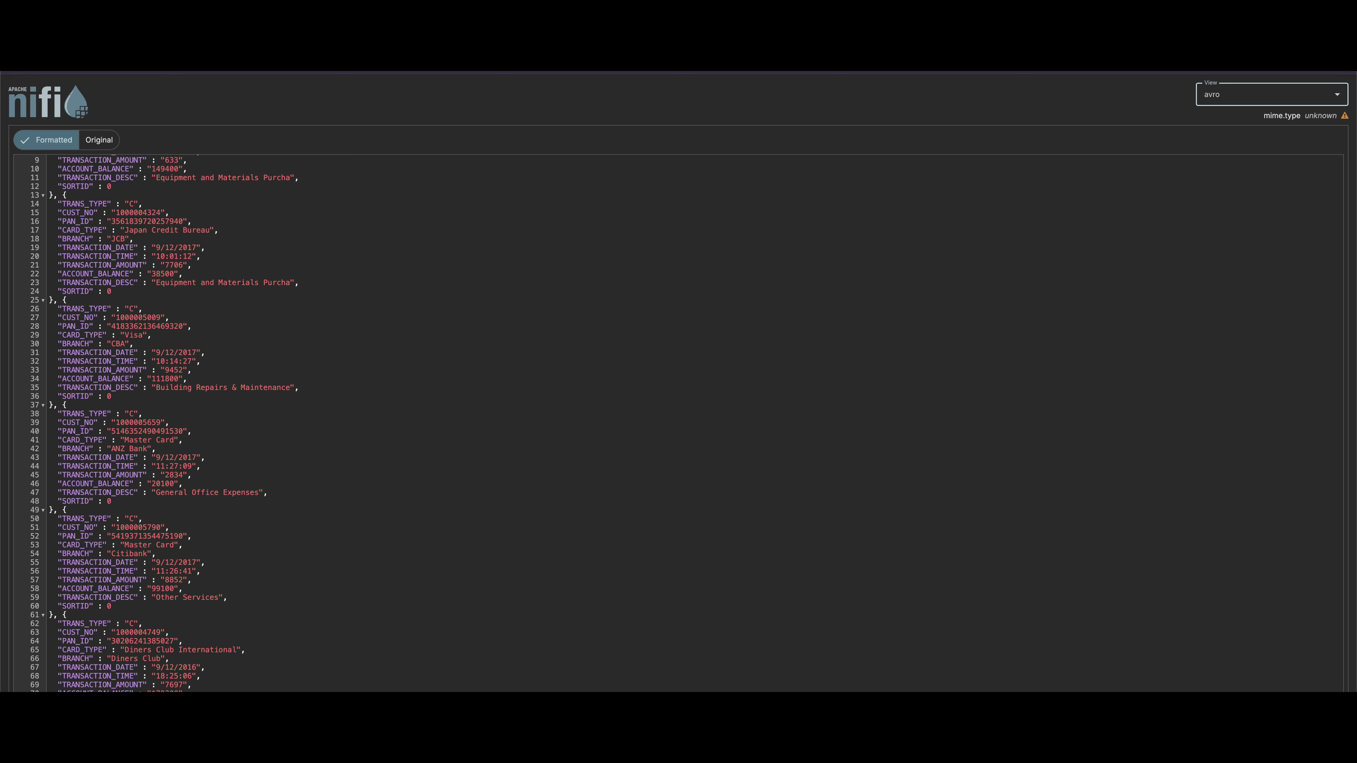
{"action": "left_click", "coordinate": [374, 52]}
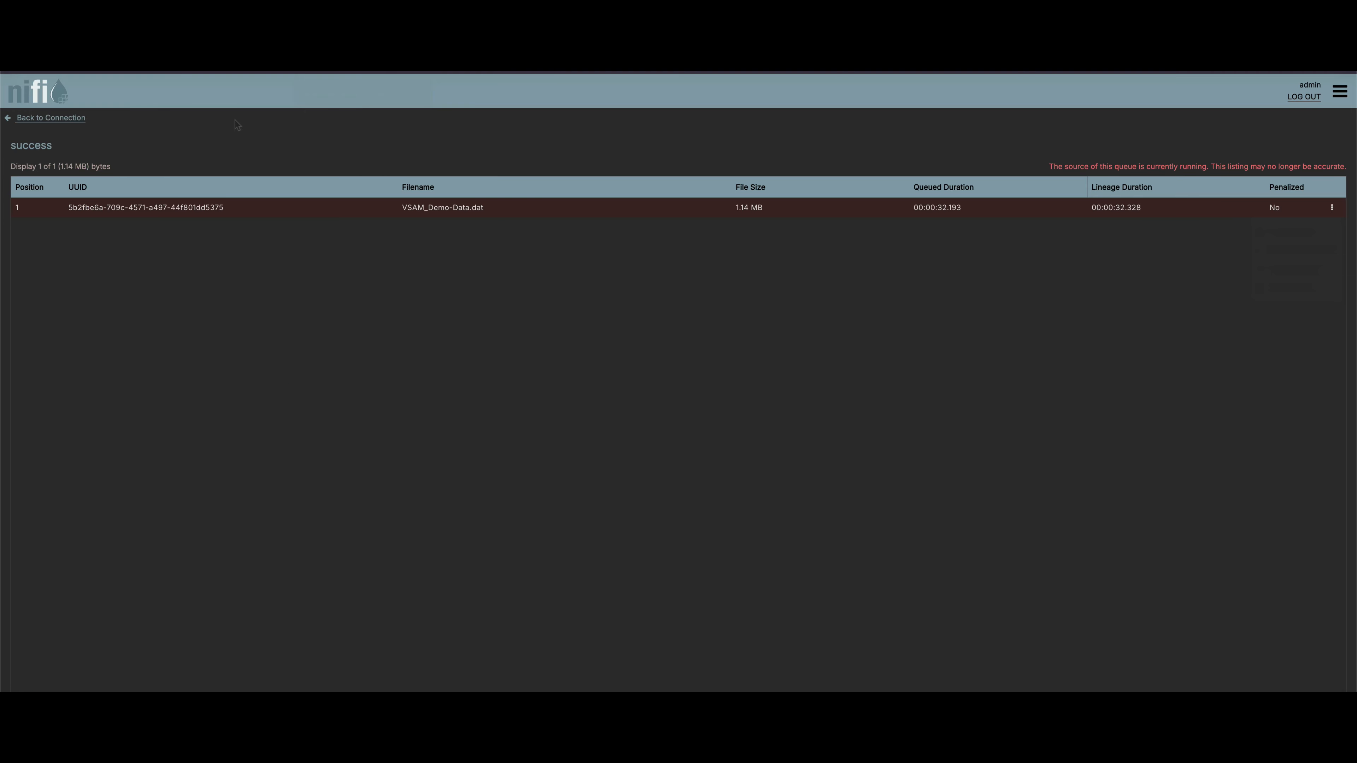
{"action": "left_click", "coordinate": [58, 118]}
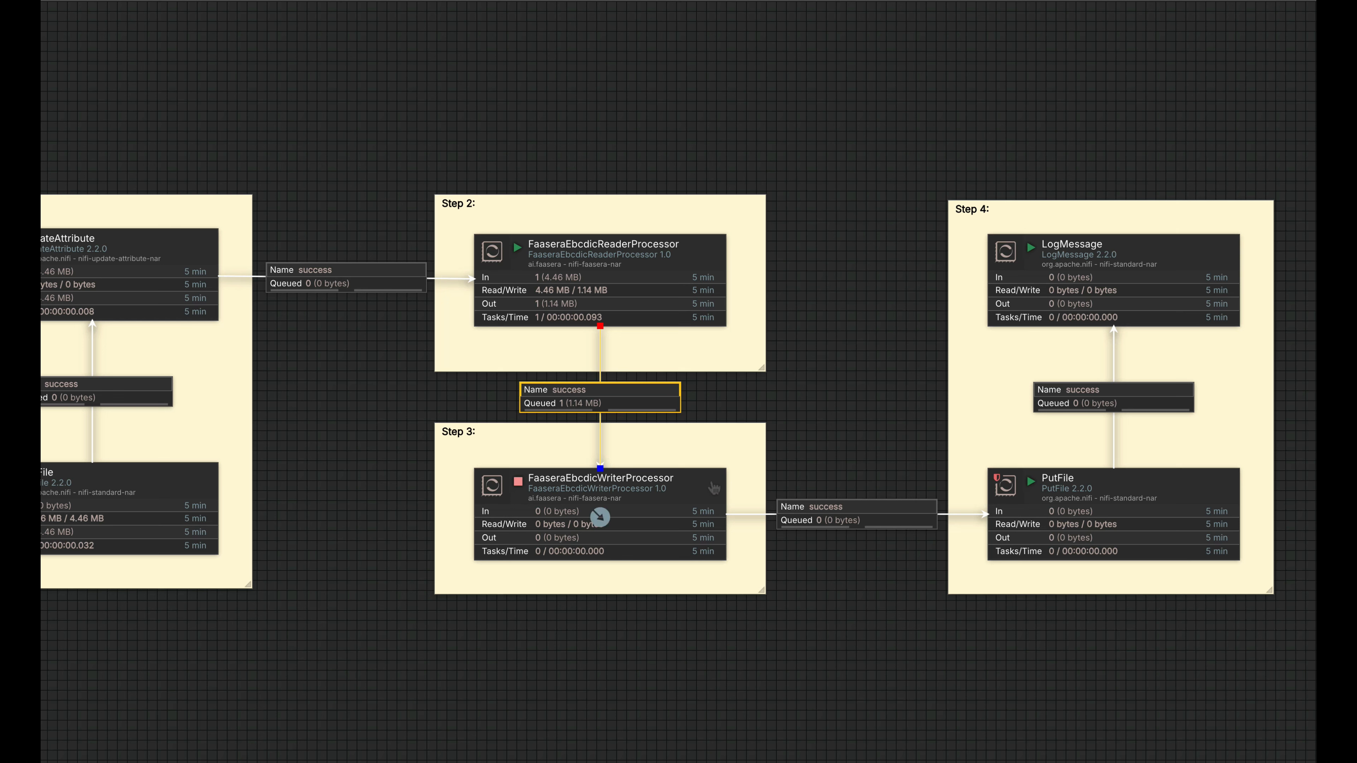
Review the FaaseraEbcdicWriterProcessor's Record Reader and Faasera Record Writer properties, and close its configuration without changes.
{"action": "double_click", "coordinate": [713, 488]}
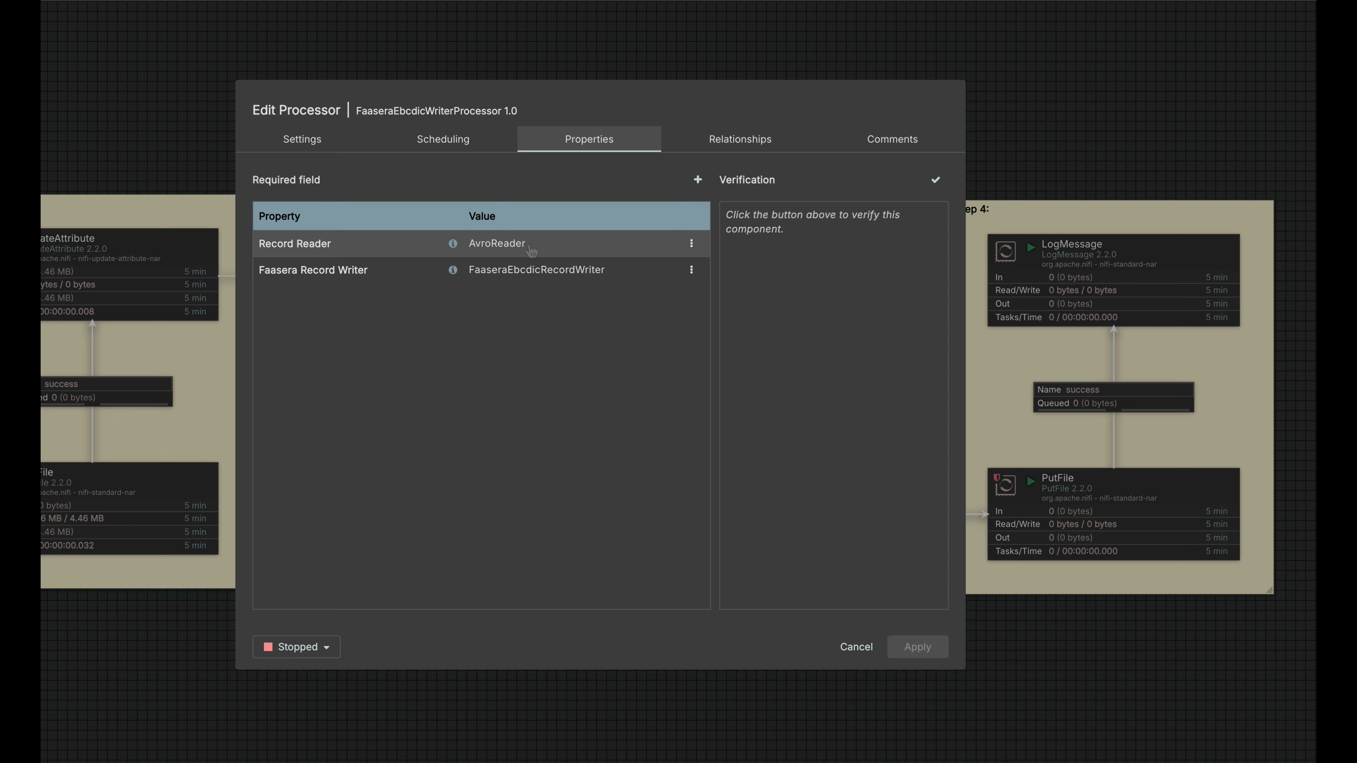
{"action": "left_click", "coordinate": [632, 248]}
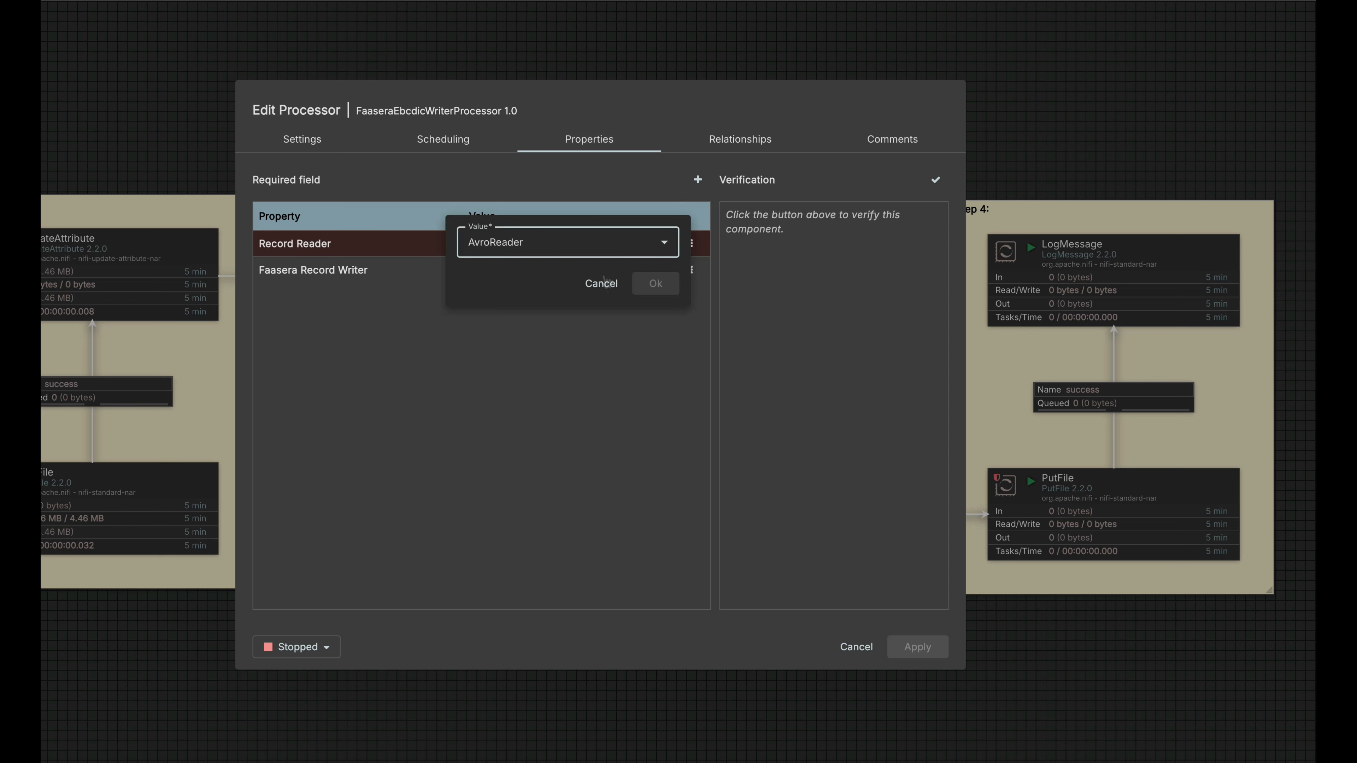
{"action": "left_click", "coordinate": [602, 284]}
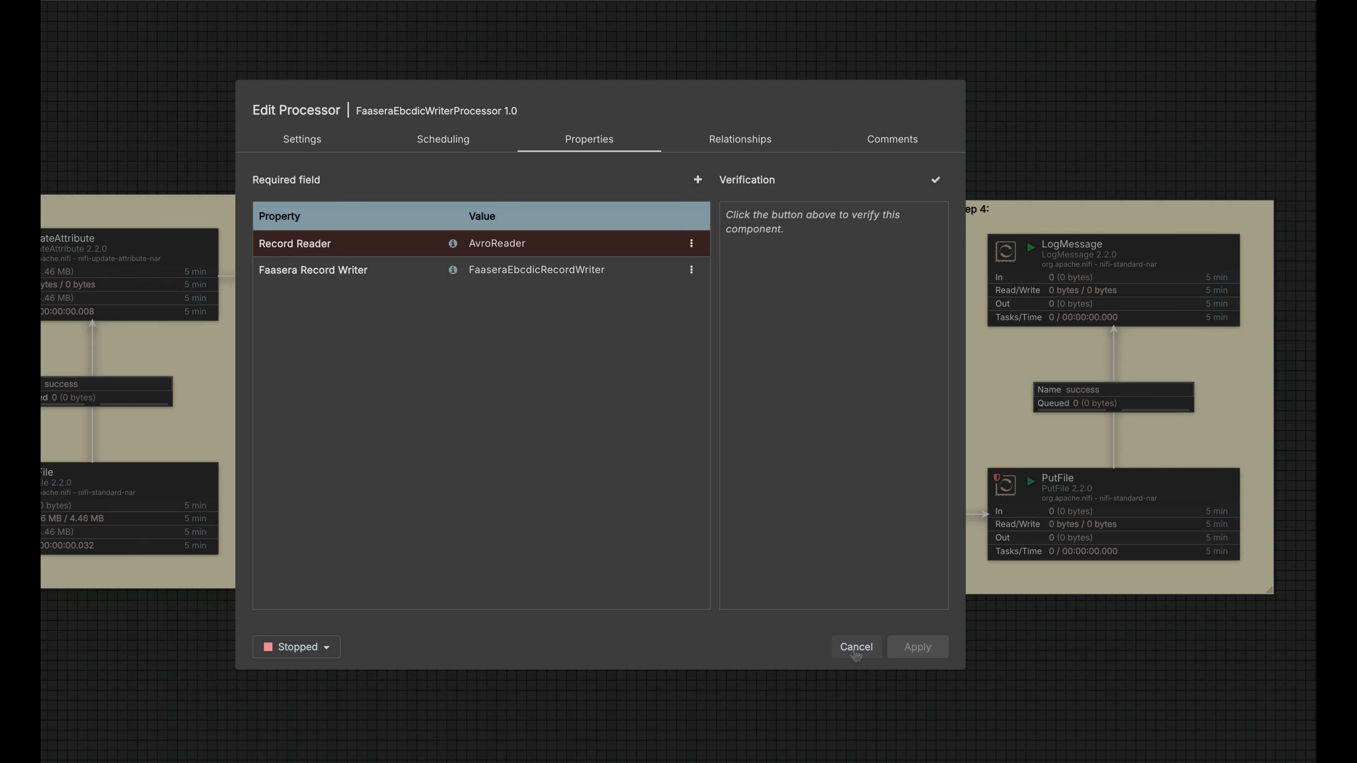
{"action": "left_click", "coordinate": [863, 649]}
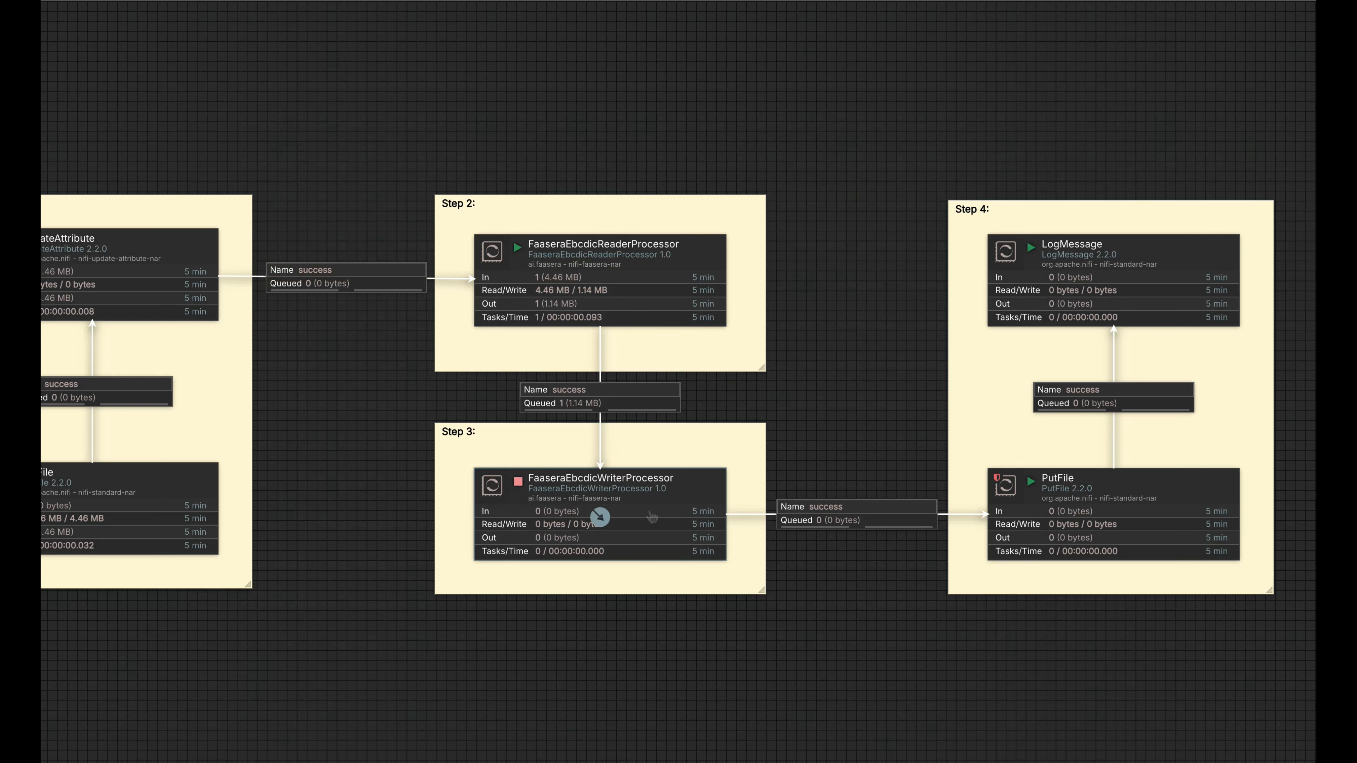
Start the FaaseraEbcdicWriterProcessor in Step 3 to process the queued file.
{"action": "right_click", "coordinate": [650, 513]}
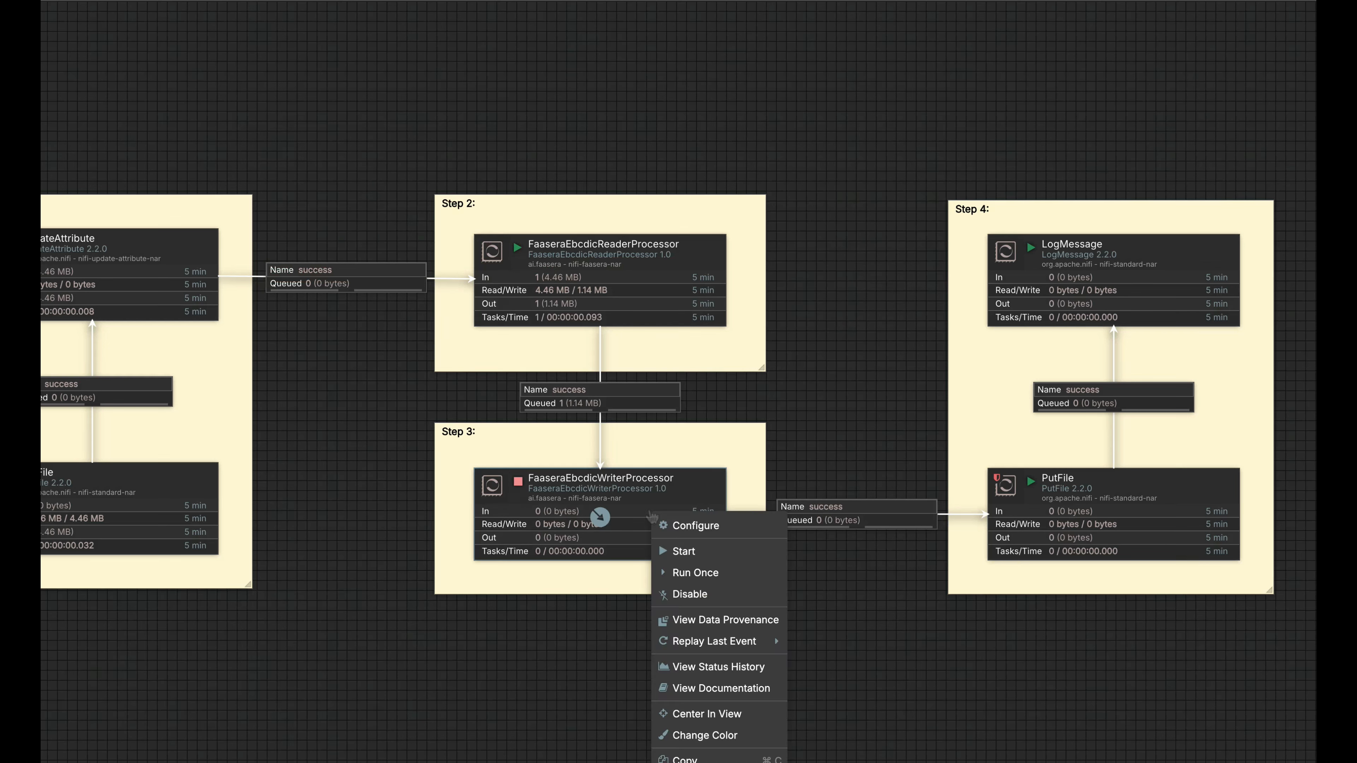
{"action": "left_click", "coordinate": [689, 552]}
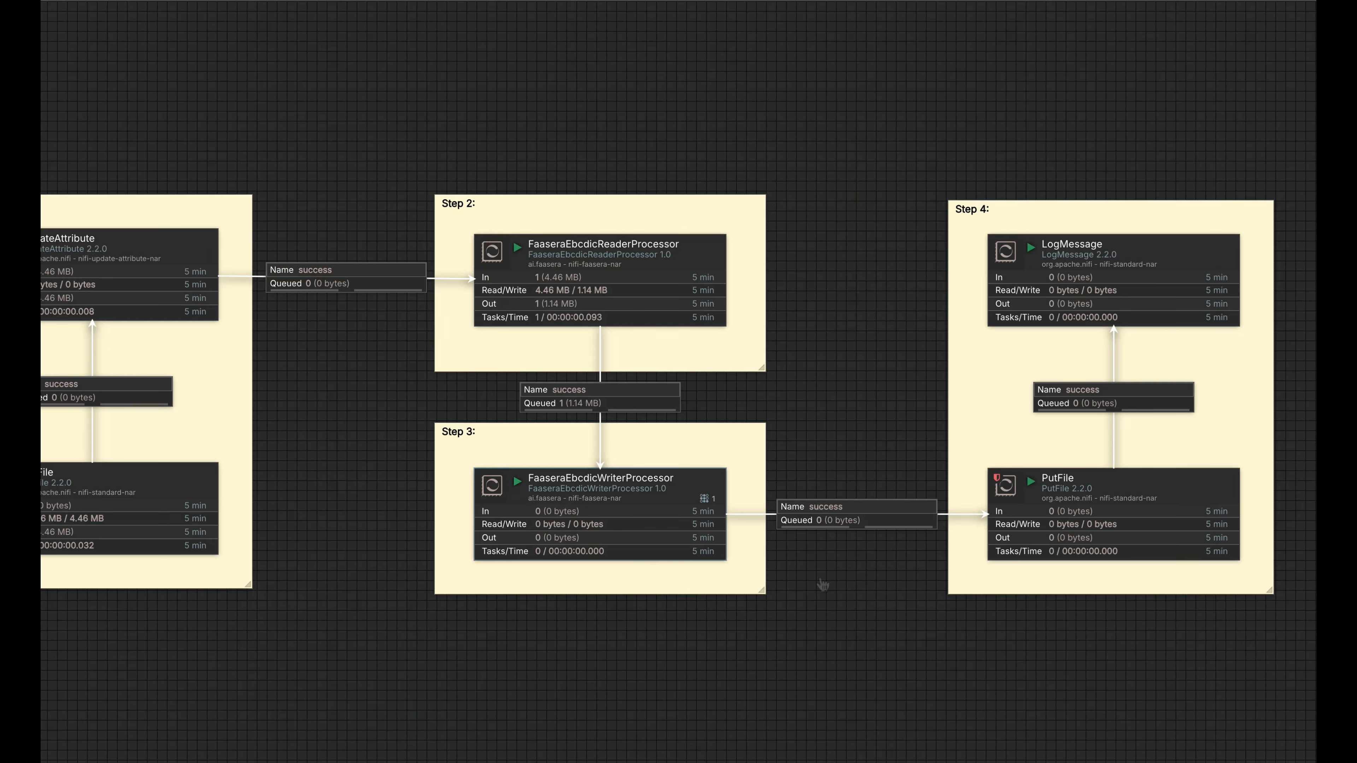
Refresh the flow statistics, and review the Directory property of the PutFile processor in Step 4 without changing it.
{"action": "right_click", "coordinate": [839, 574]}
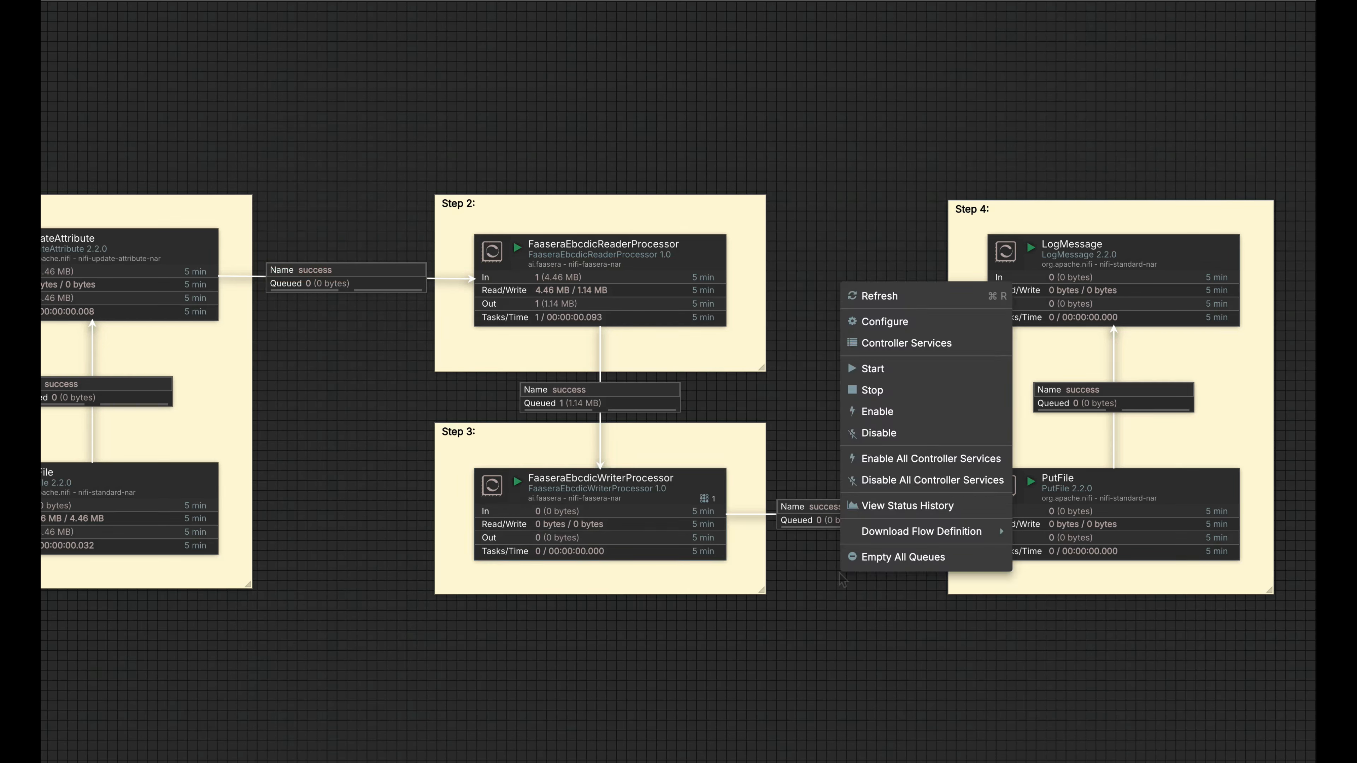
{"action": "left_click", "coordinate": [887, 297]}
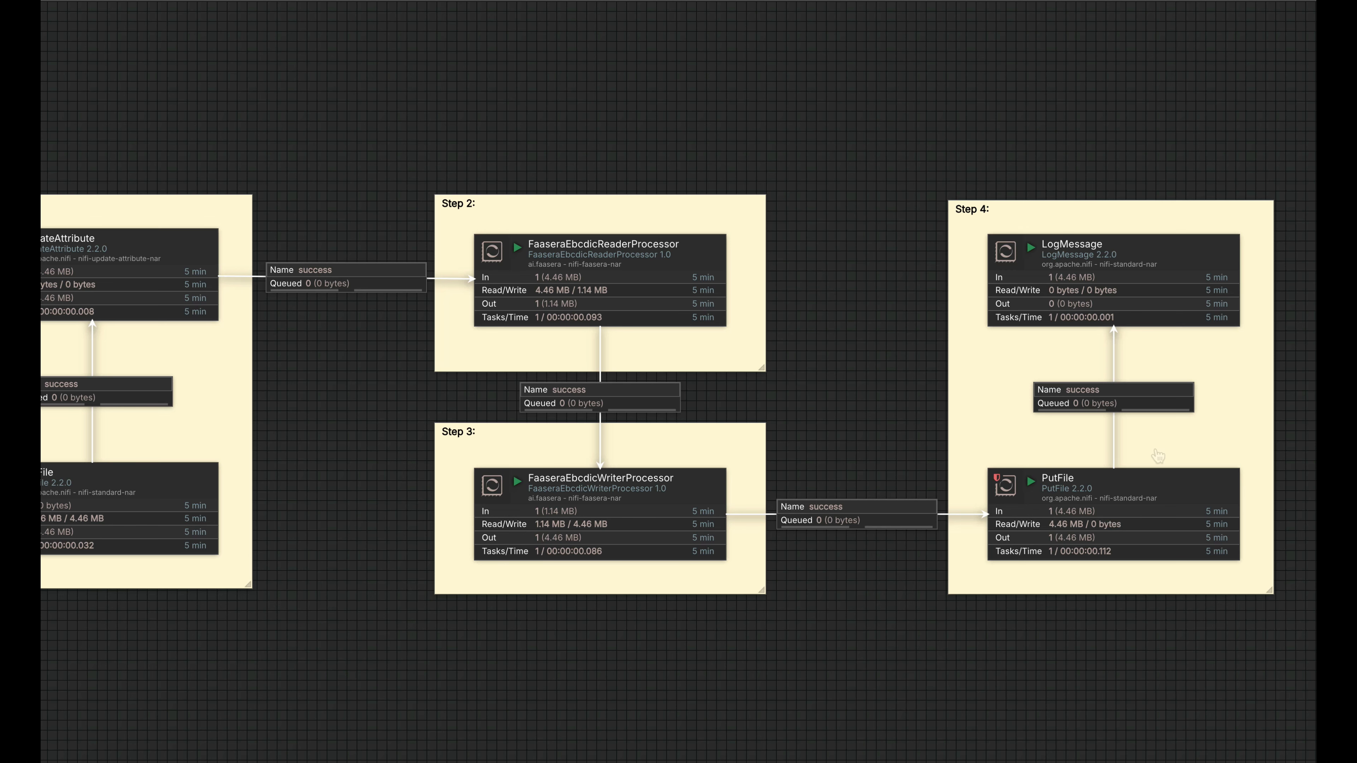
{"action": "double_click", "coordinate": [1105, 503]}
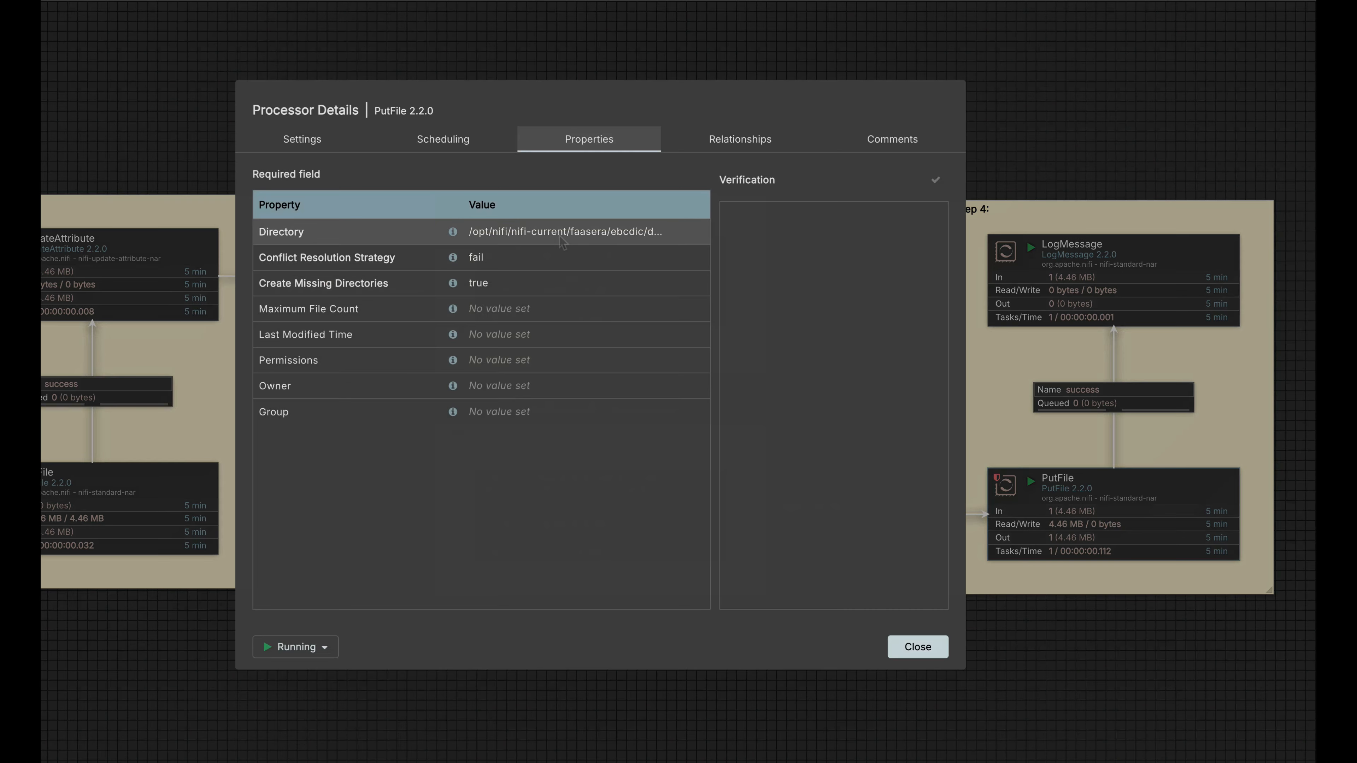
{"action": "left_click", "coordinate": [606, 237]}
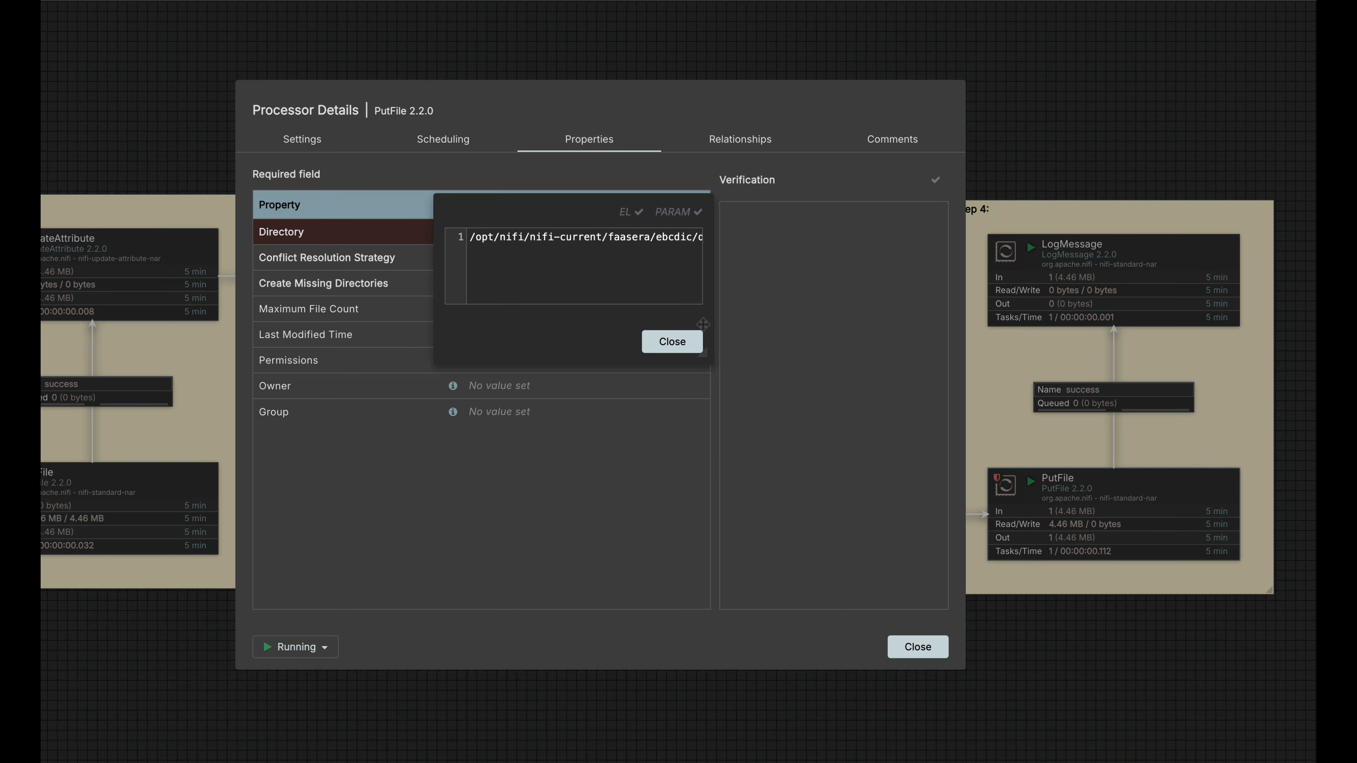
{"action": "left_click", "coordinate": [690, 347]}
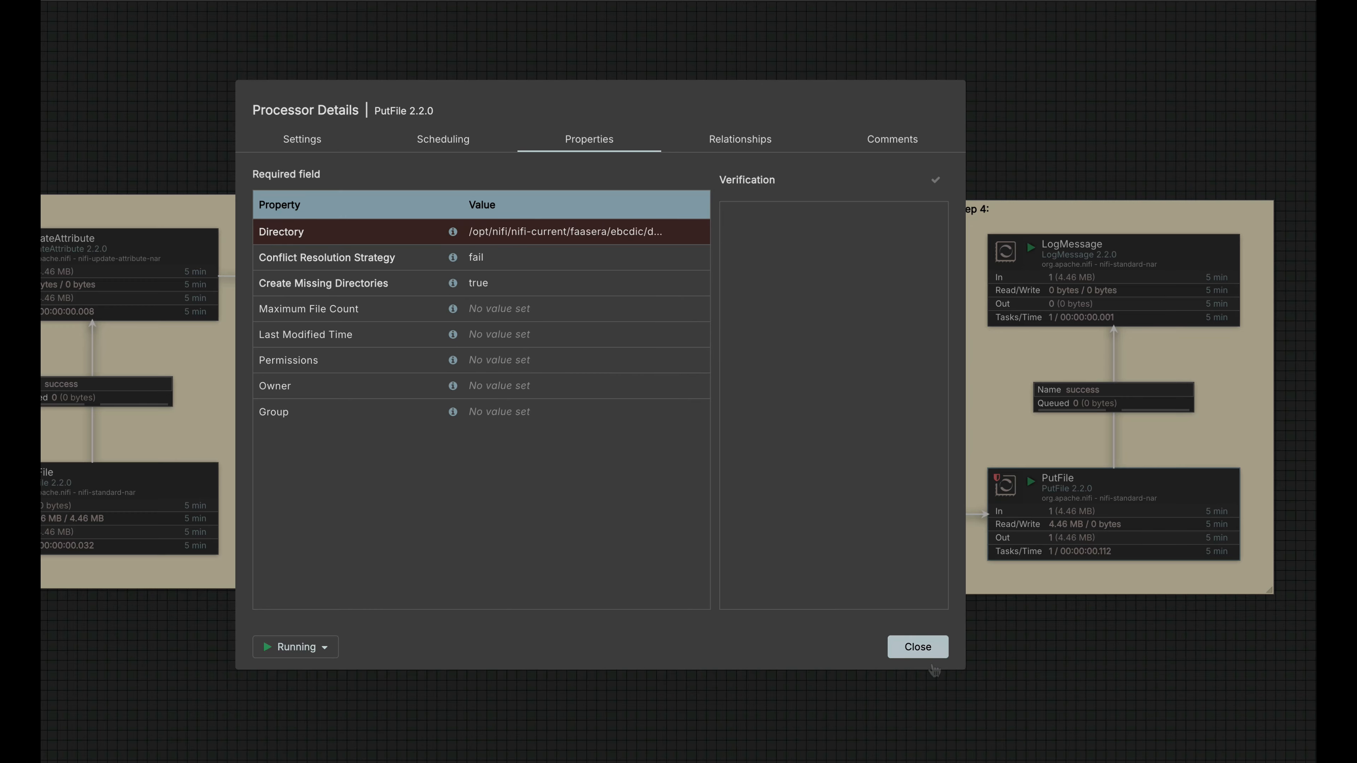
{"action": "left_click", "coordinate": [924, 656]}
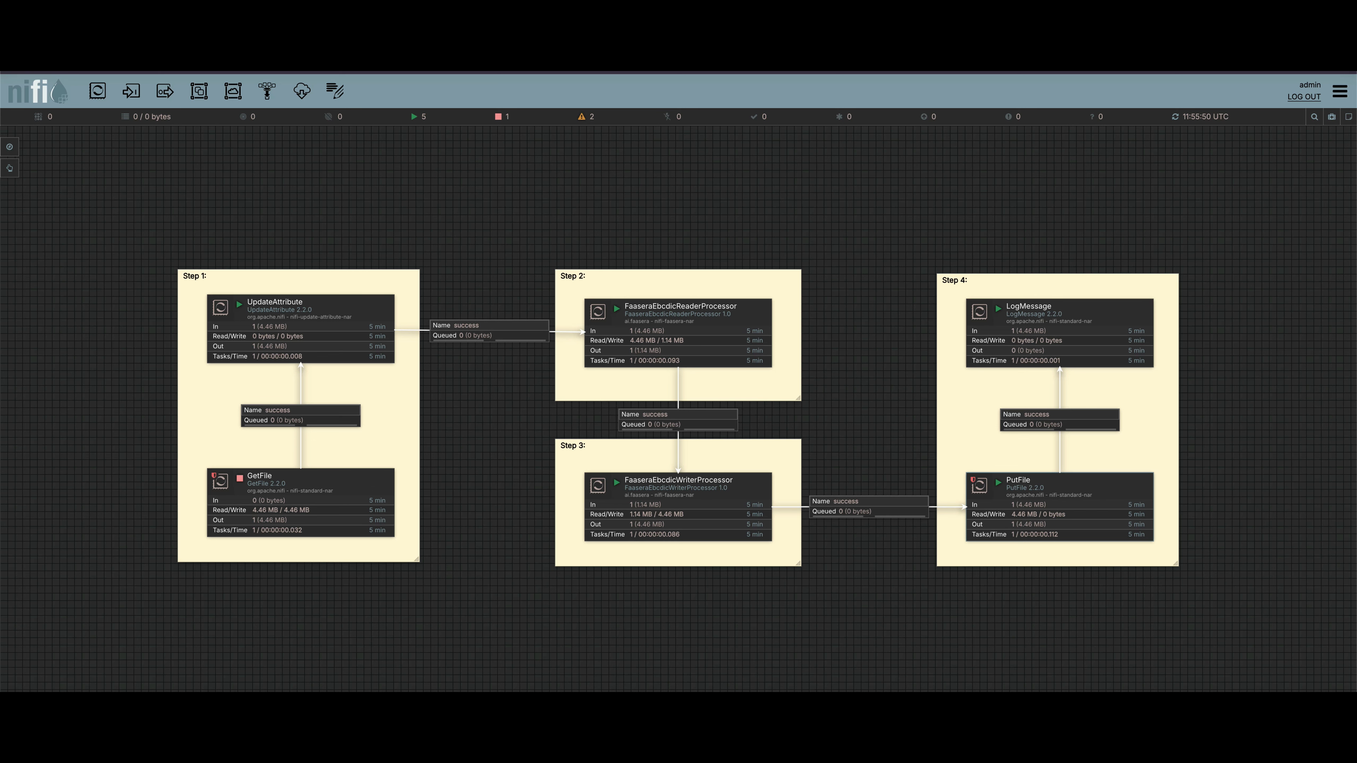
Switch to Finder to check the trg folder for the written output file, and return to the NiFi flow canvas.
{"action": "key", "text": "super+Tab"}
{"action": "scroll", "coordinate": [1240, 266], "scroll_direction": "right", "scroll_amount": 2}
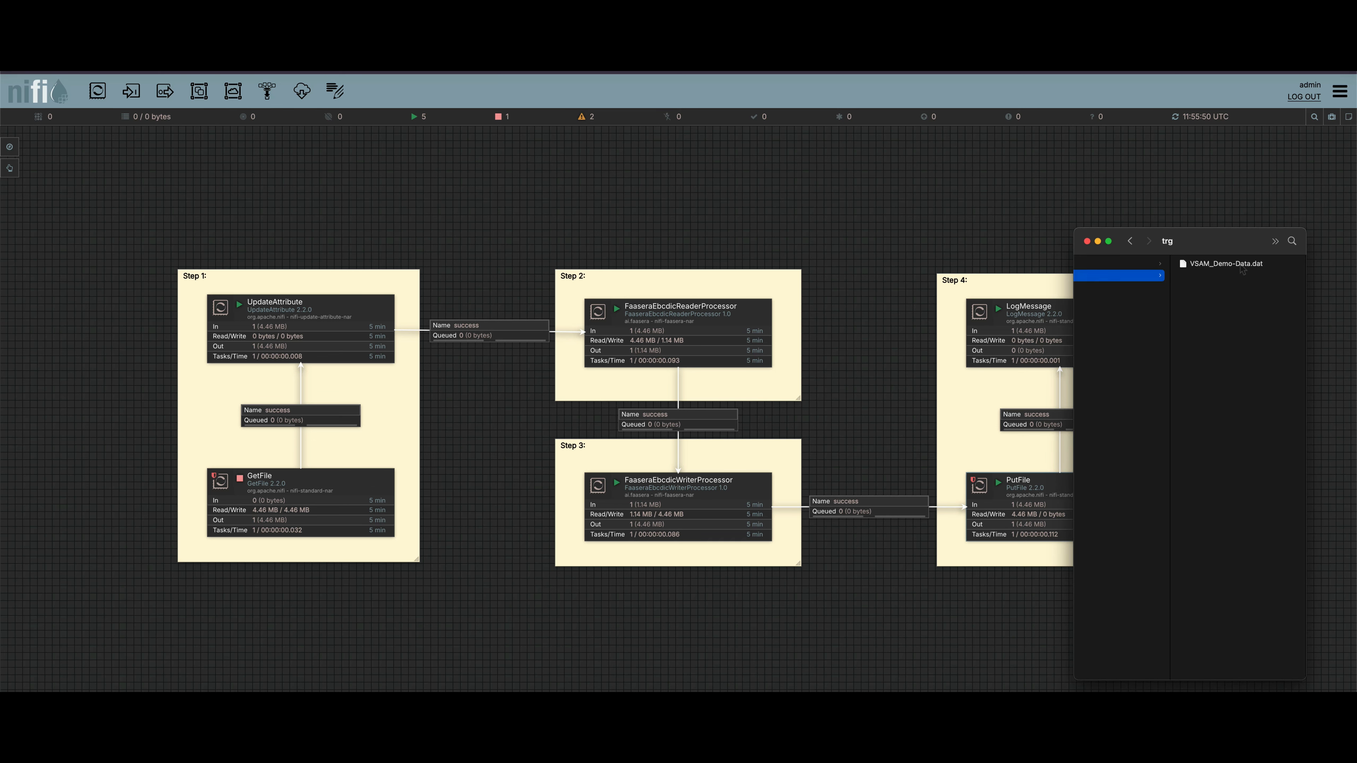
{"action": "scroll", "coordinate": [1209, 269], "scroll_direction": "left", "scroll_amount": 2}
{"action": "key", "text": "super+Tab"}
List the PutFile processor's data provenance, and view the output content from the details of the most recent SEND event.
{"action": "right_click", "coordinate": [1108, 481]}
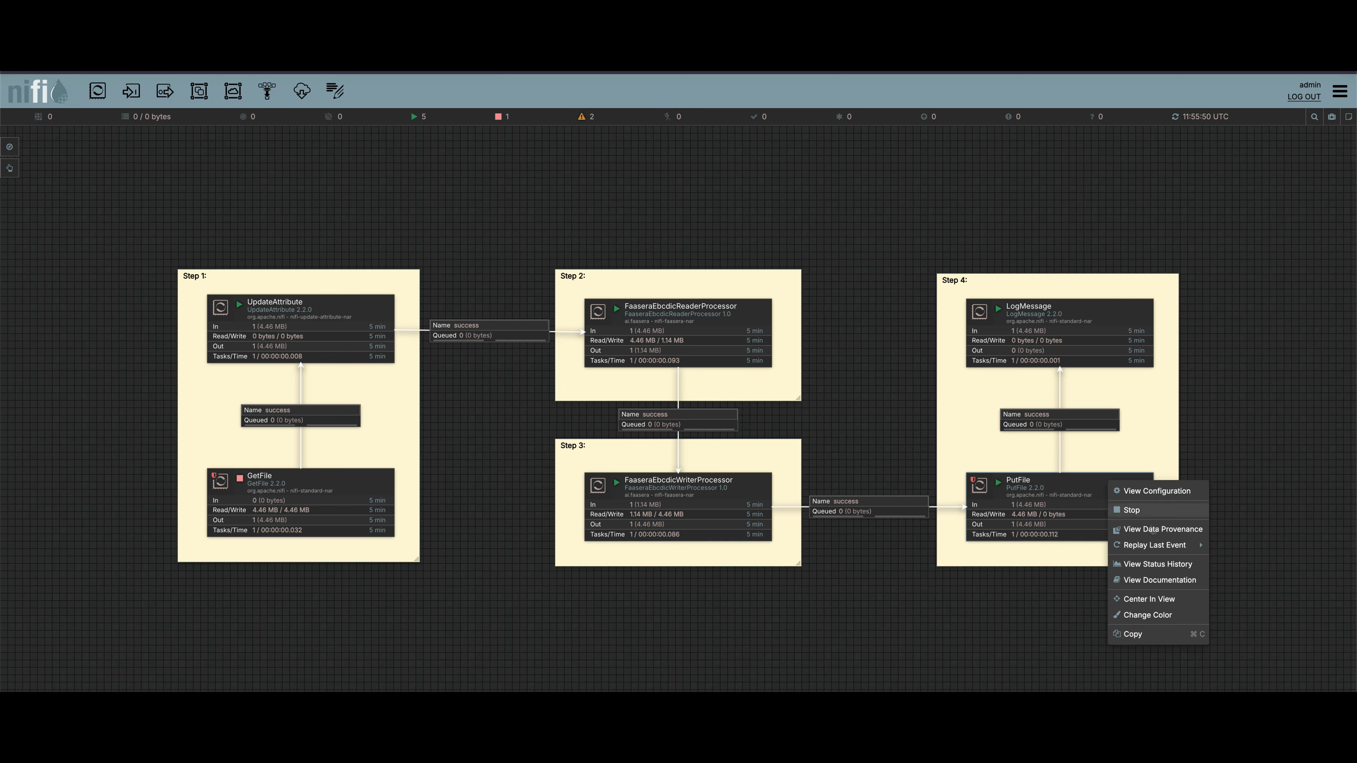
{"action": "left_click", "coordinate": [1153, 534]}
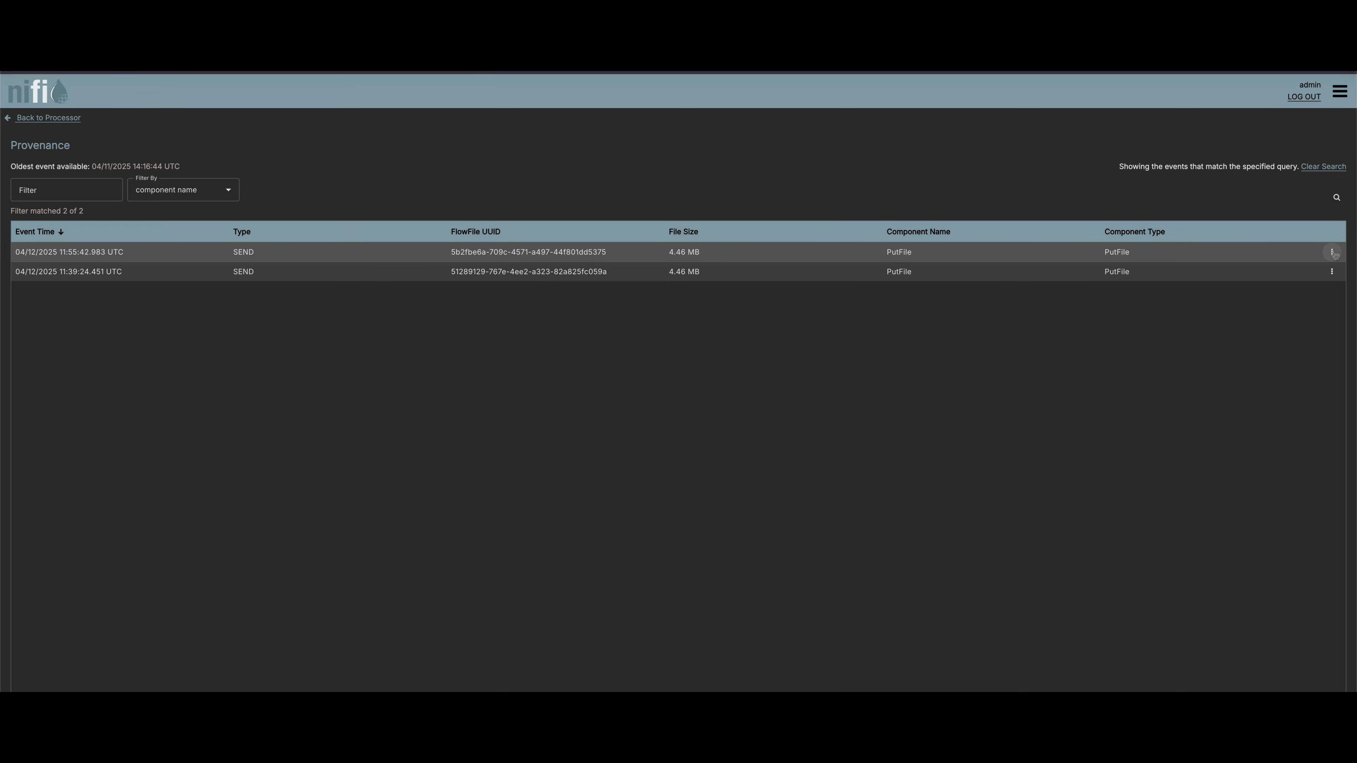
{"action": "left_click", "coordinate": [1333, 253]}
{"action": "left_click", "coordinate": [1322, 280]}
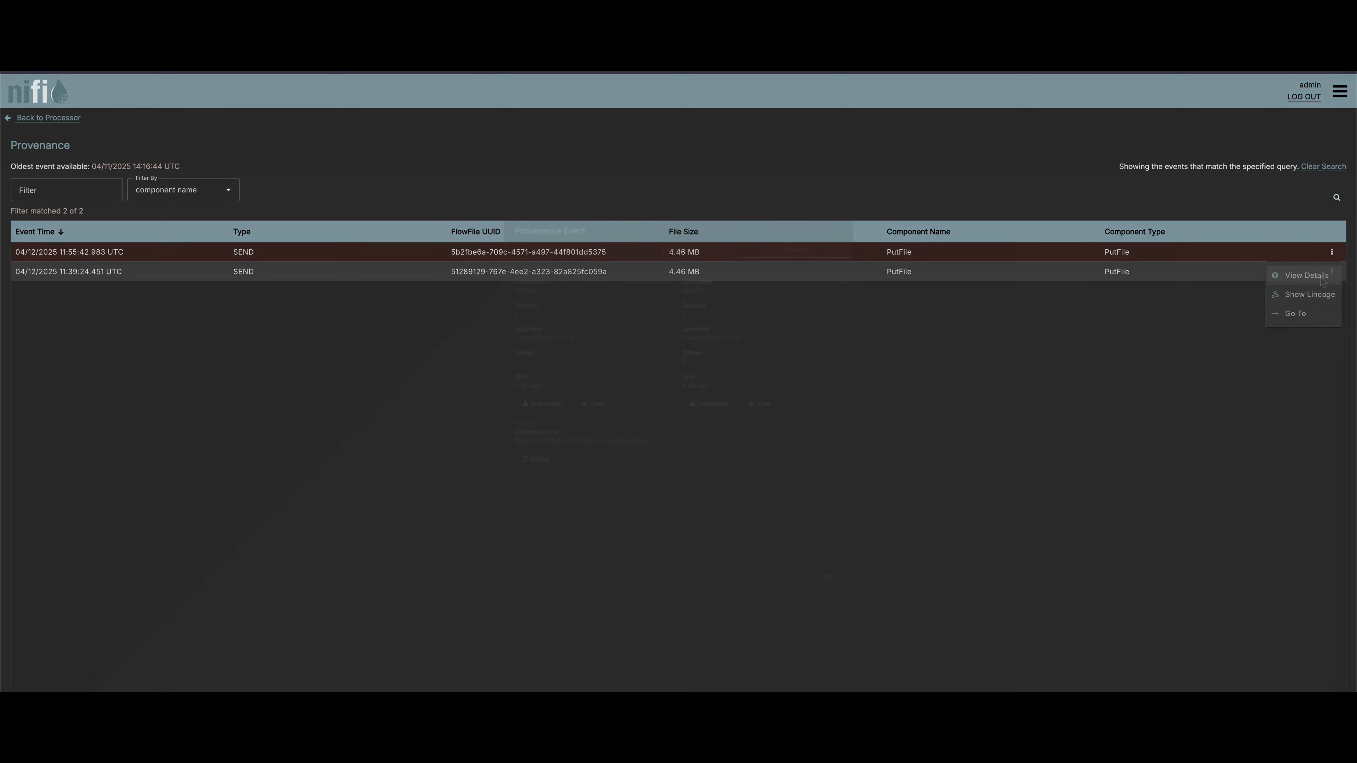
{"action": "left_click", "coordinate": [774, 405]}
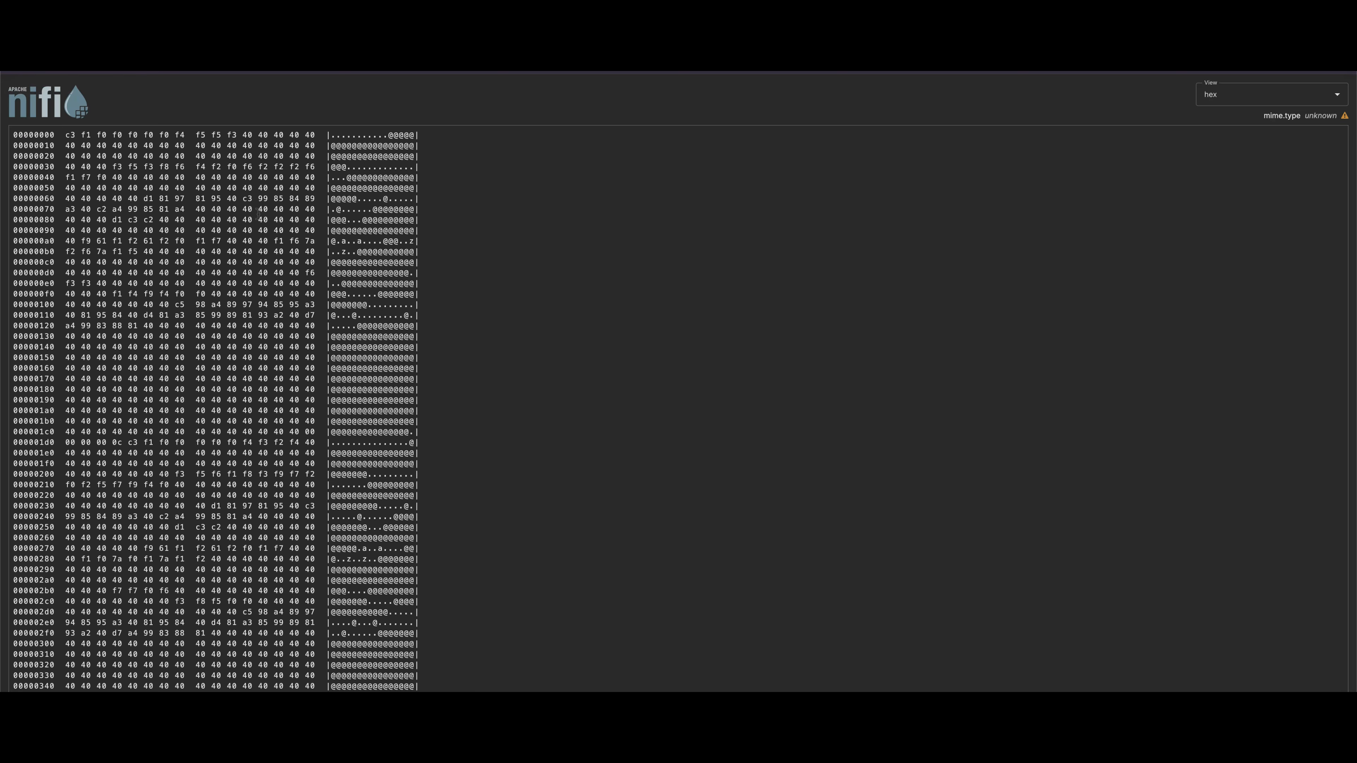
Examine the output content in hex, switch its view to avro, and highlight the text shown in the formatted content.
{"action": "scroll", "coordinate": [256, 212], "scroll_direction": "down", "scroll_amount": 1}
{"action": "scroll", "coordinate": [256, 212], "scroll_direction": "up", "scroll_amount": 1}
{"action": "left_click", "coordinate": [1302, 101]}
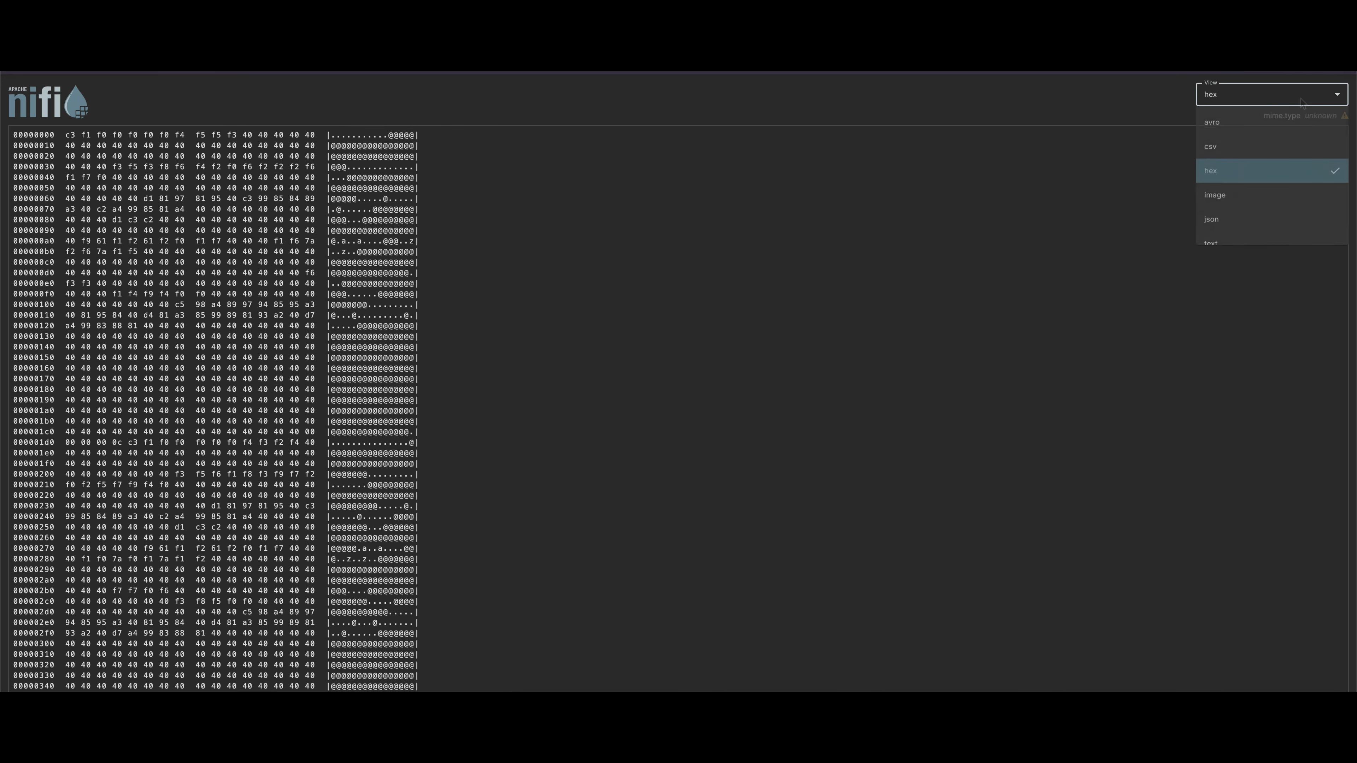
{"action": "left_click", "coordinate": [1228, 129]}
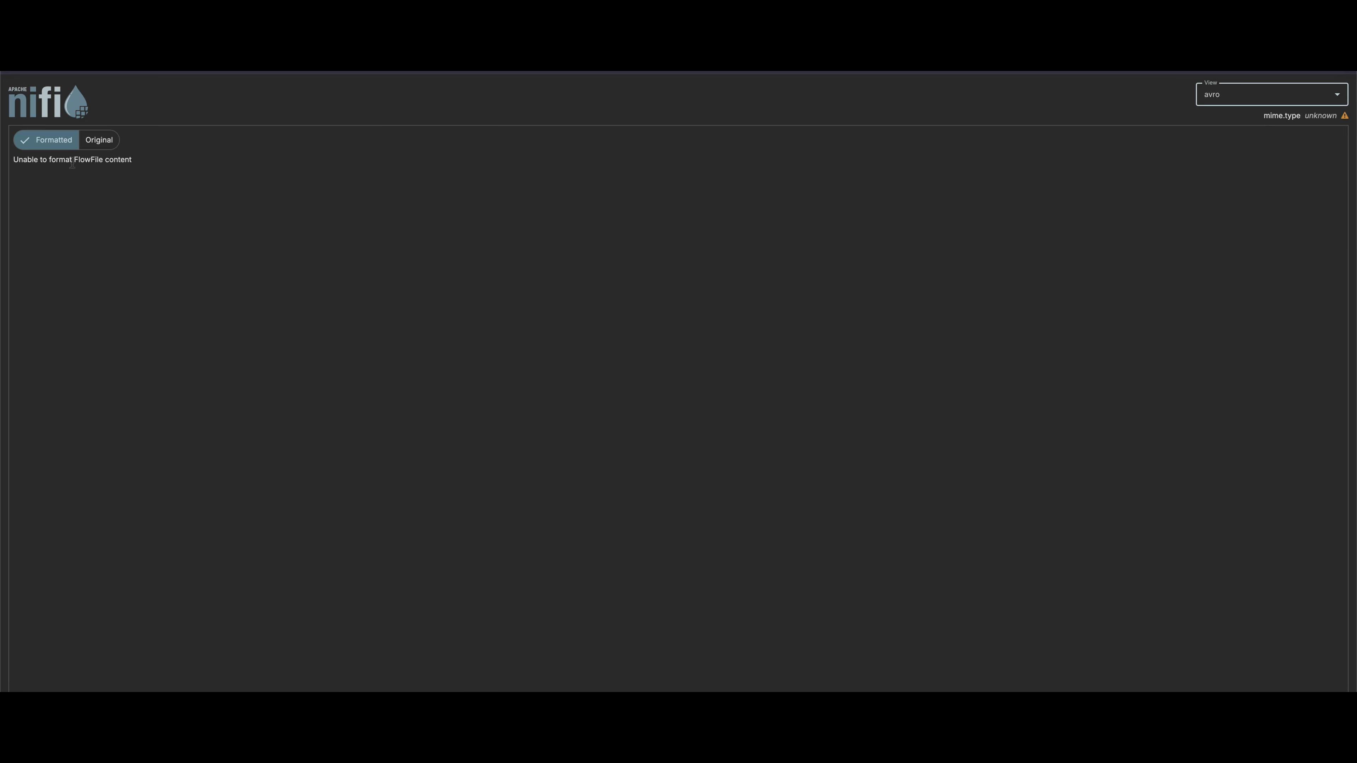
{"action": "left_click", "coordinate": [140, 163]}
{"action": "left_click_drag", "start_coordinate": [132, 159], "coordinate": [12, 163]}
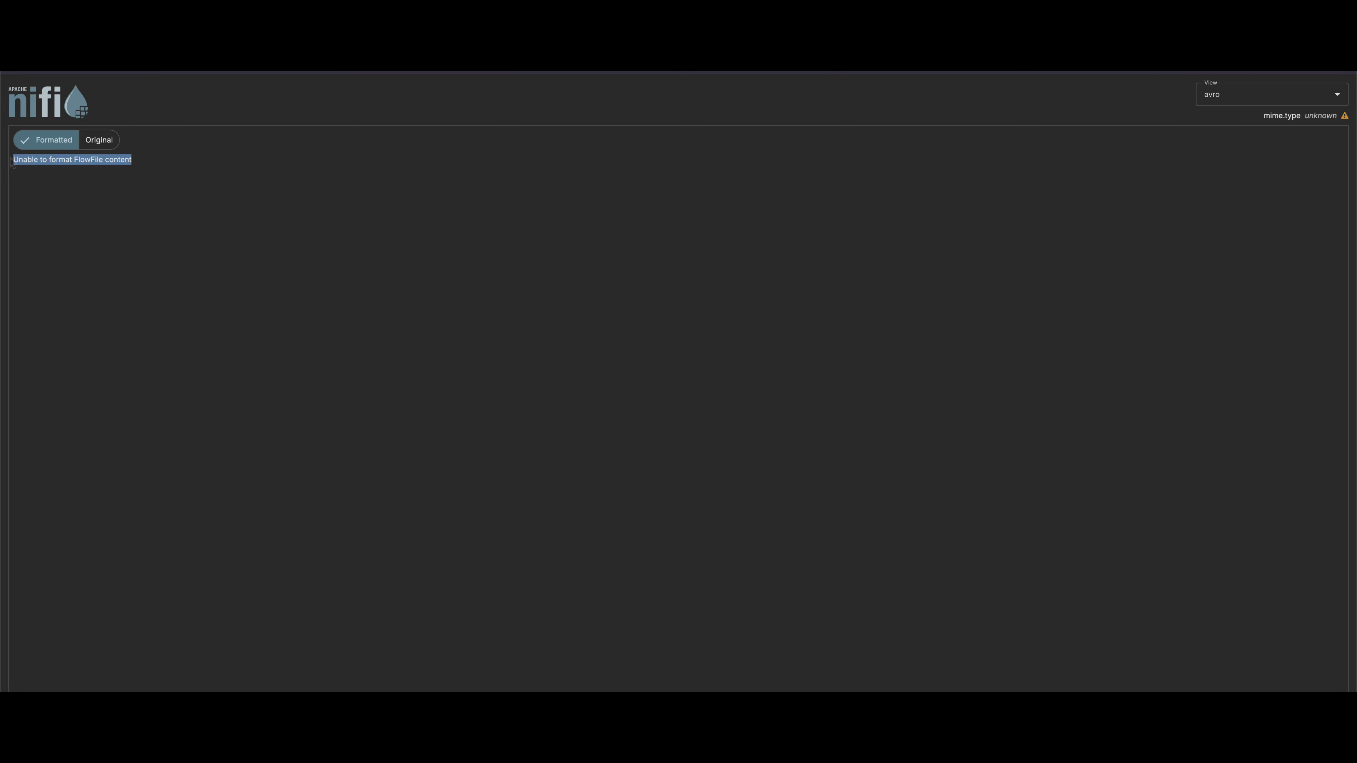